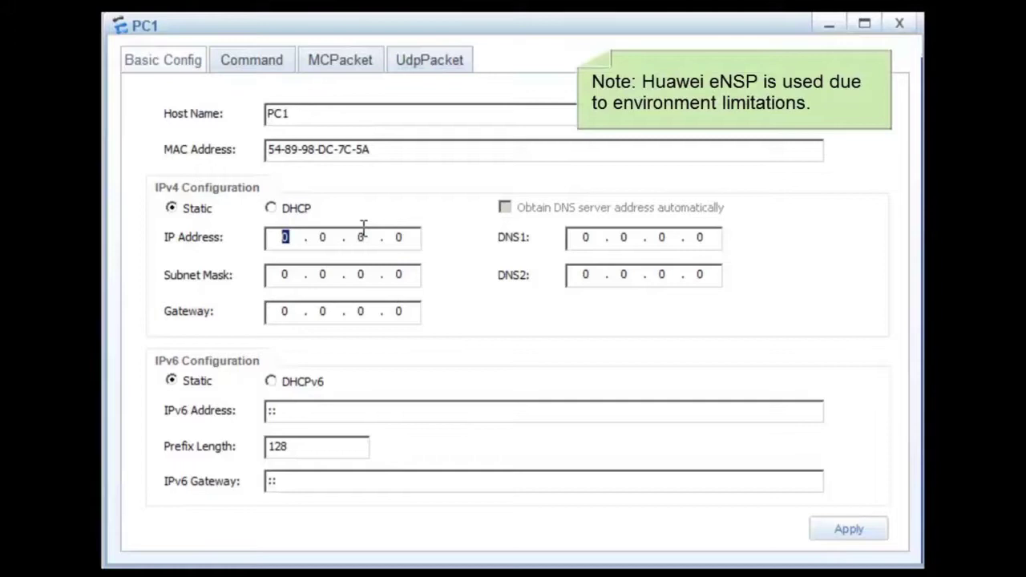
Give PC1 IP 192.168.1.2, mask 255.255.255.0 and gateway 192.168.1.1, and apply.
text(2)
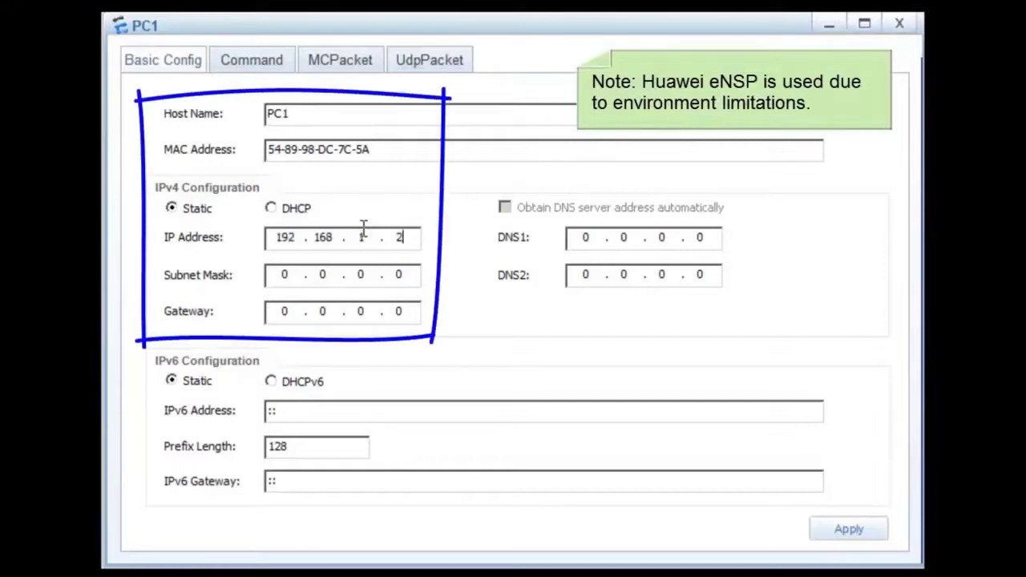
click(277, 275)
text(255 . )
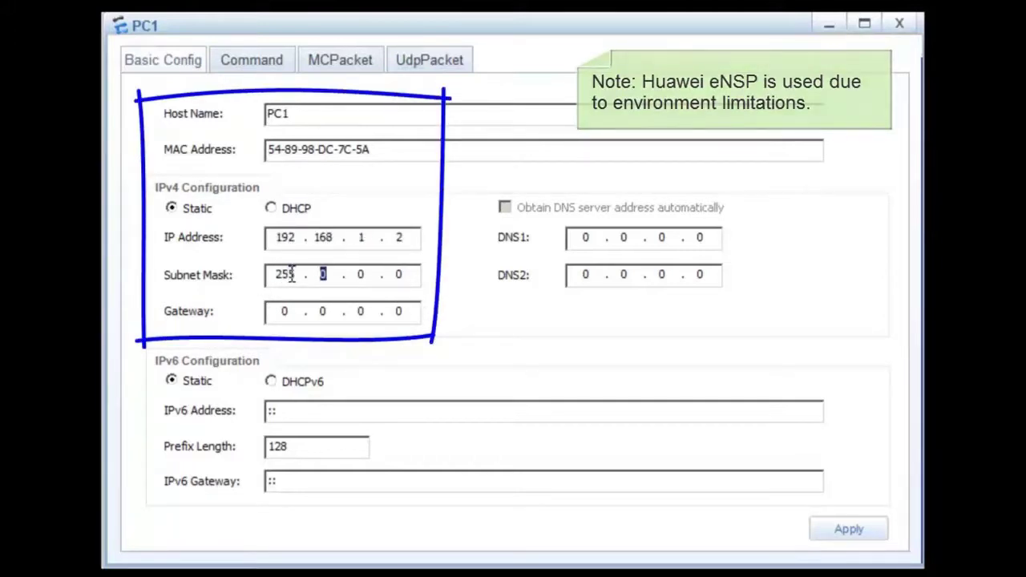
text(255 . 255 . 0)
click(282, 313)
text(192.168.)
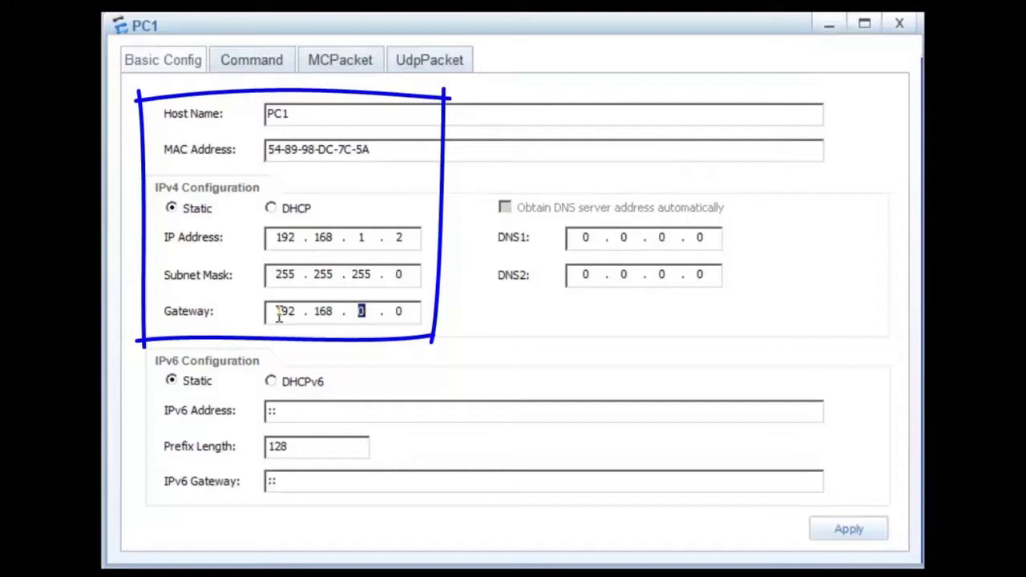
text(1.1)
click(864, 533)
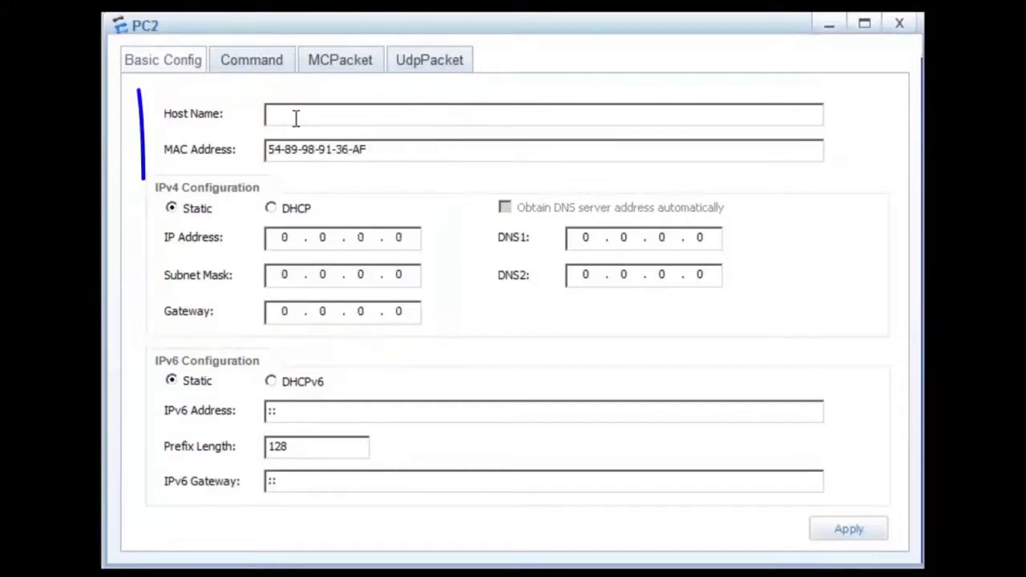
Name the second PC 'PC2' with IP 192.168.2.2, a /24 mask and its gateway, and apply.
click(296, 115)
text(PC2)
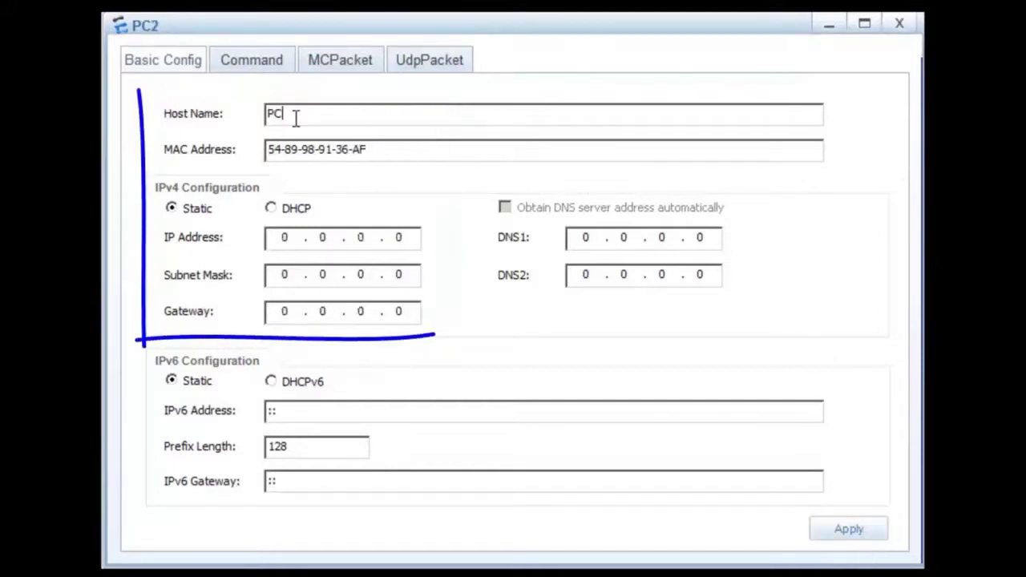
click(285, 238)
text(192 . 168 . 2 . 2)
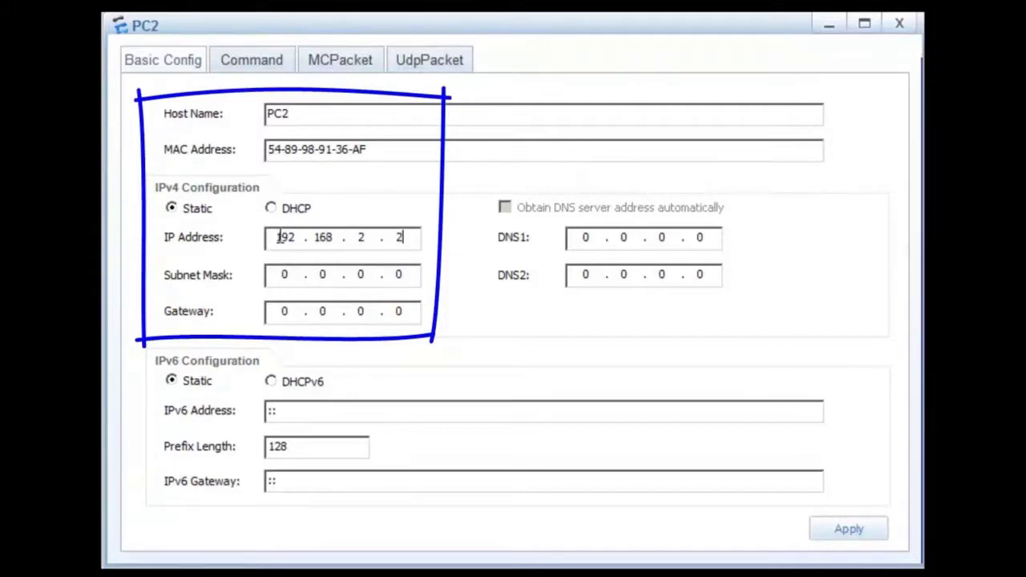
click(278, 275)
text(255.255.255.255)
click(273, 313)
text(192.168.2.1)
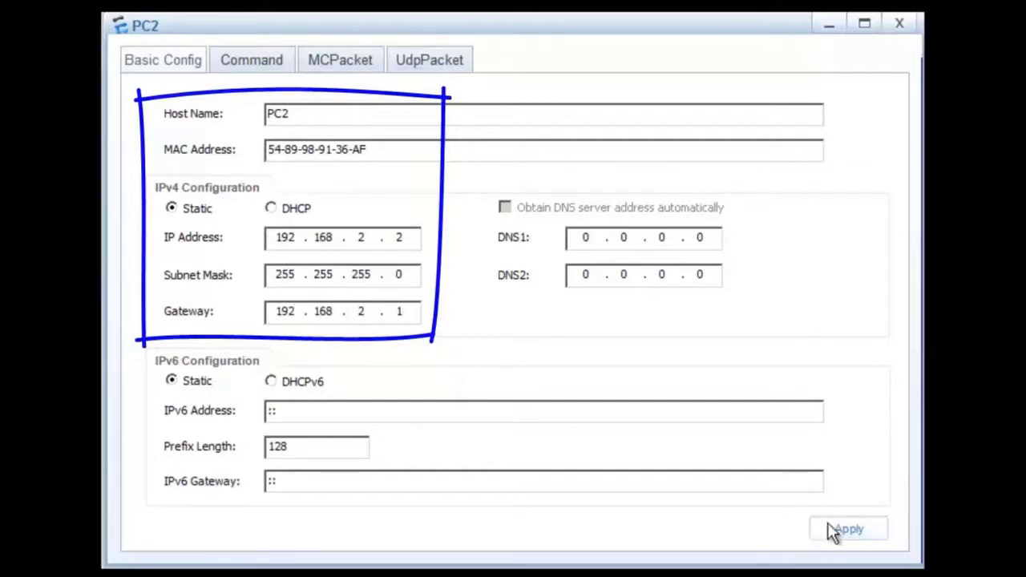
click(849, 529)
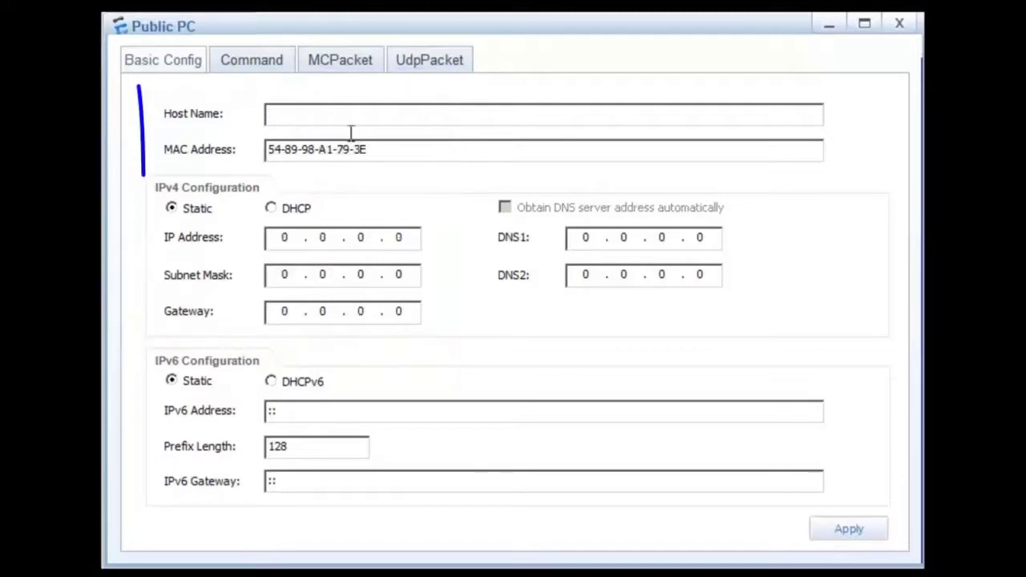
Give the Public PC host name PC, IP 200.0.0.1, mask 255.255.255.0, gateway 200.0.0.2, and apply.
text(PC)
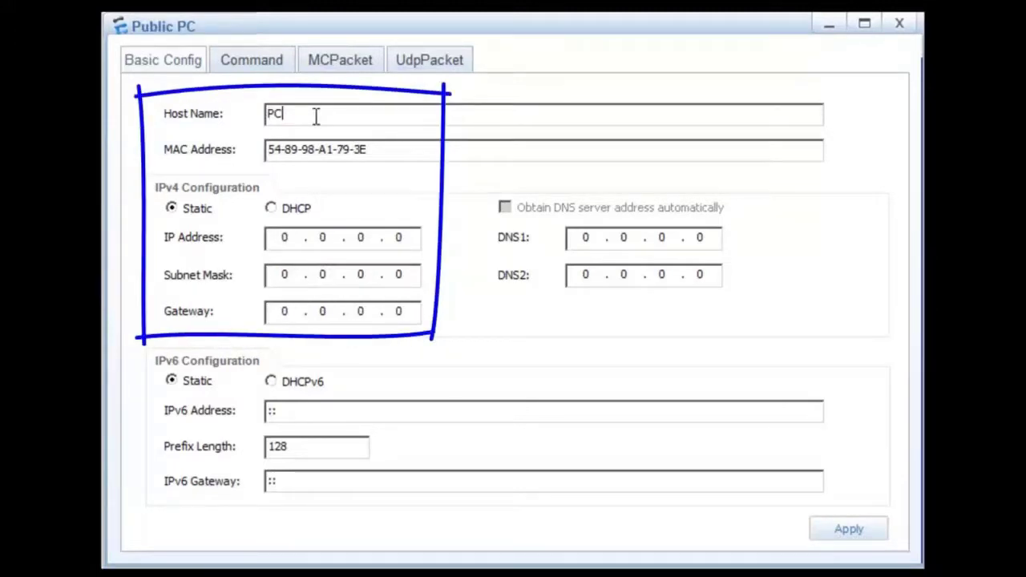
click(285, 238)
text(200)
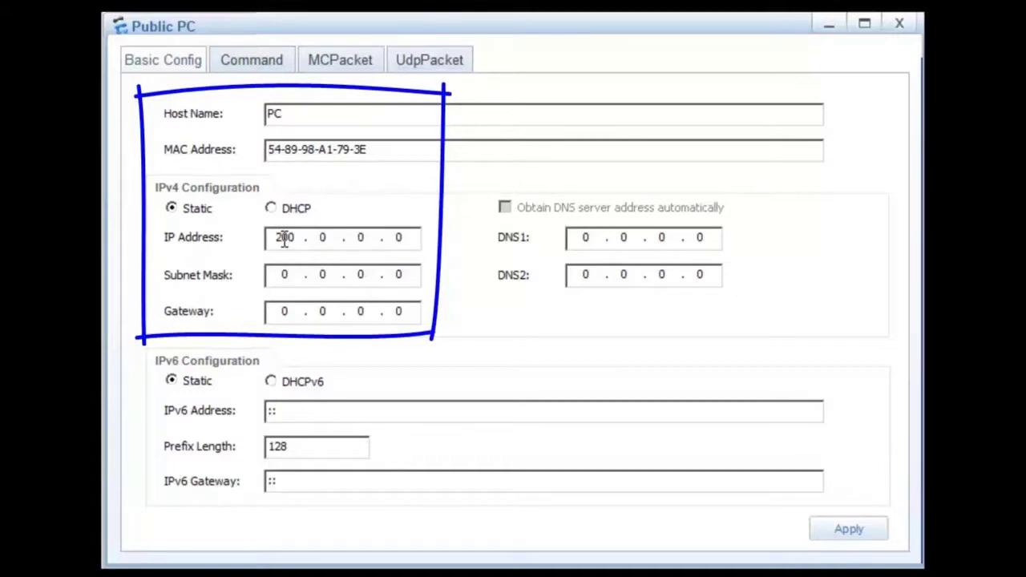
click(277, 275)
text(255 . 2)
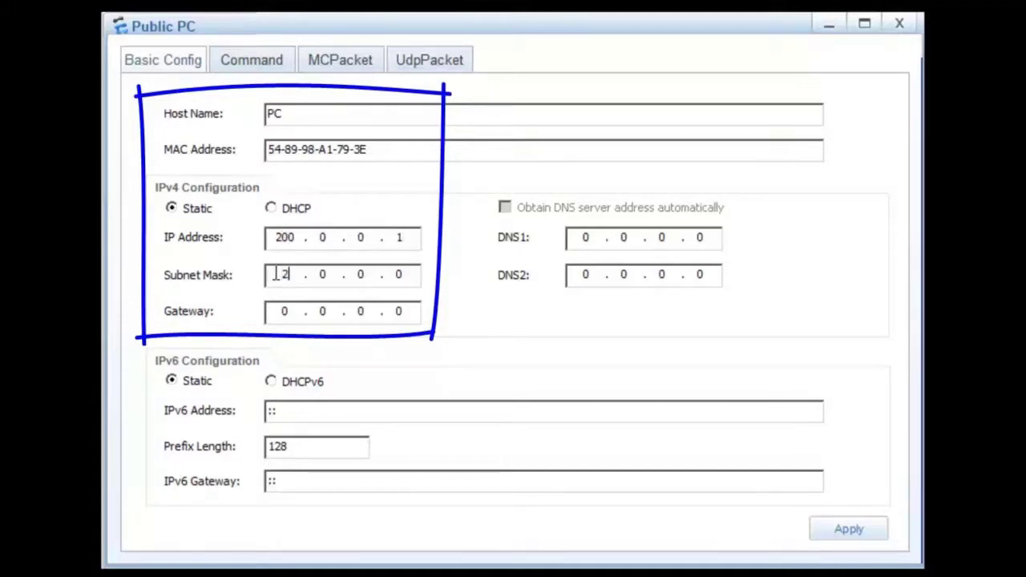
text(55 . 255)
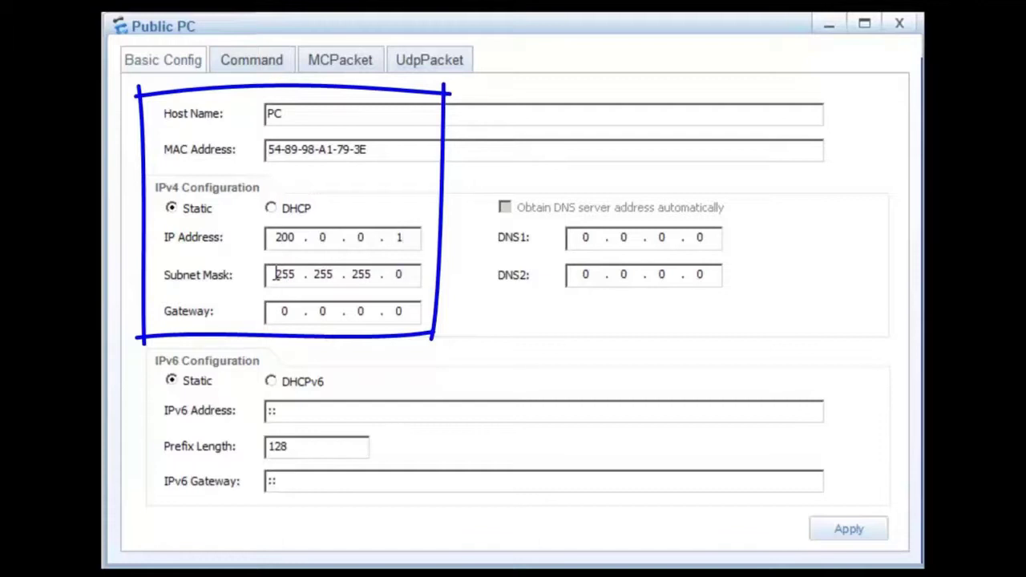
click(280, 312)
text(200 . 0 .)
click(848, 534)
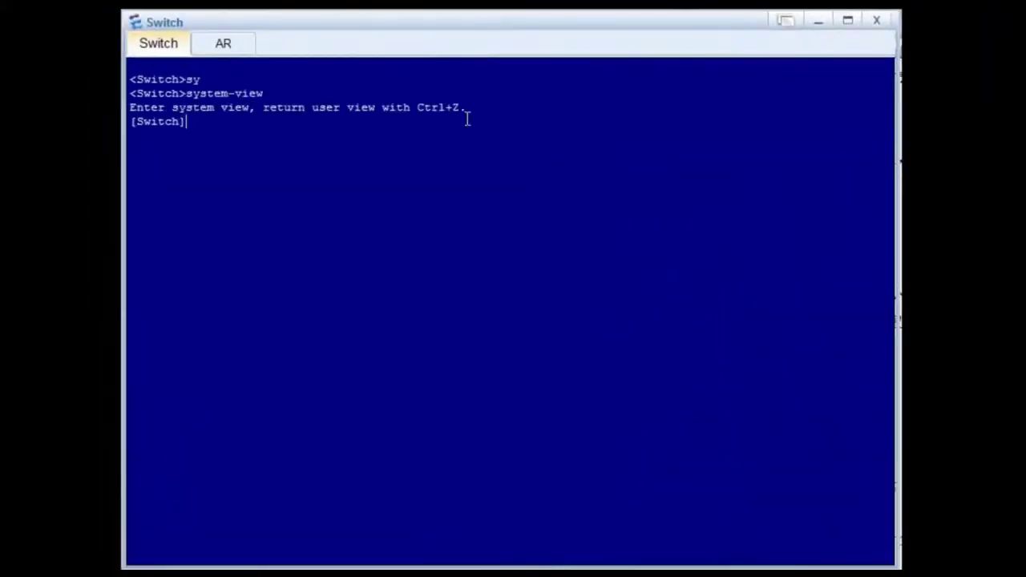
Create VLANs 2 and 3 and make GigabitEthernet0/0/2 an access port in VLAN 2.
text(vlan batch 2 3)
key(Return)
text(int g0/0/2)
key(Return)
text(por)
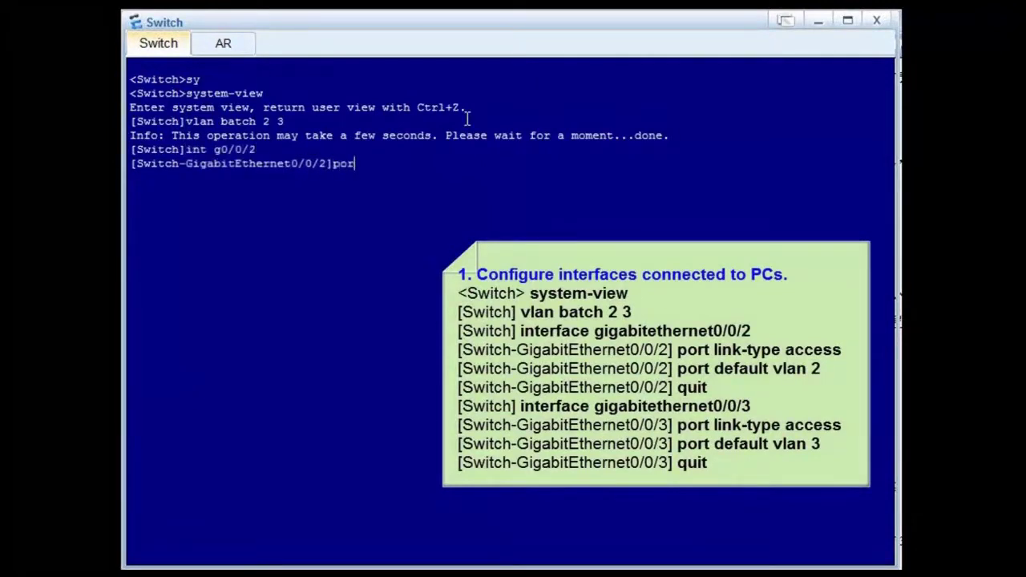
text(t link-type access)
key(Return)
text(port default vlan 2)
key(Return)
text(quit)
key(Return)
Make GigabitEthernet0/0/3 an access port in VLAN 3.
text(int gig0/0/3)
key(Return)
text(port link-type access)
key(Return)
text(port default)
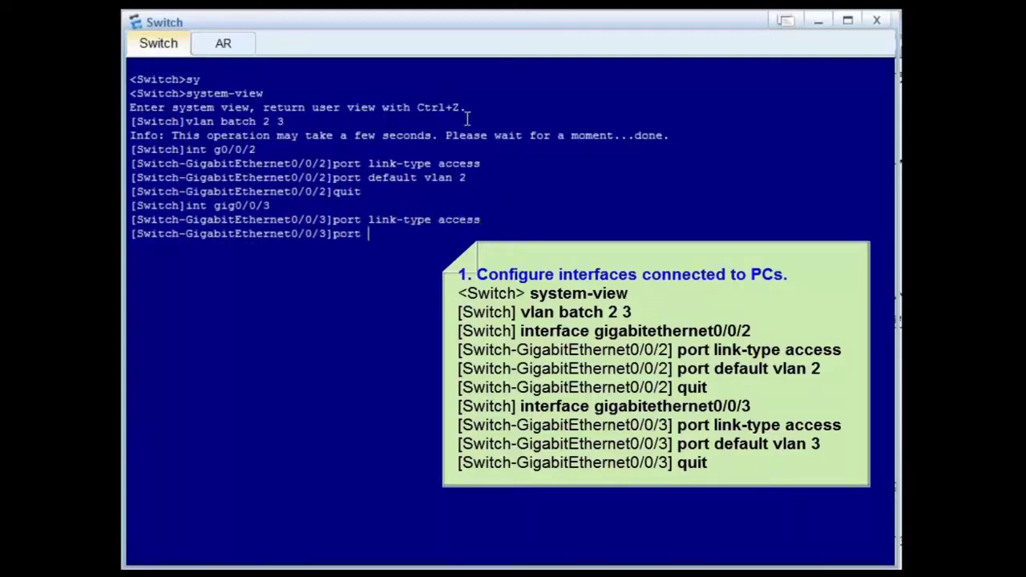
text( vlan 3)
key(Return)
text(quit)
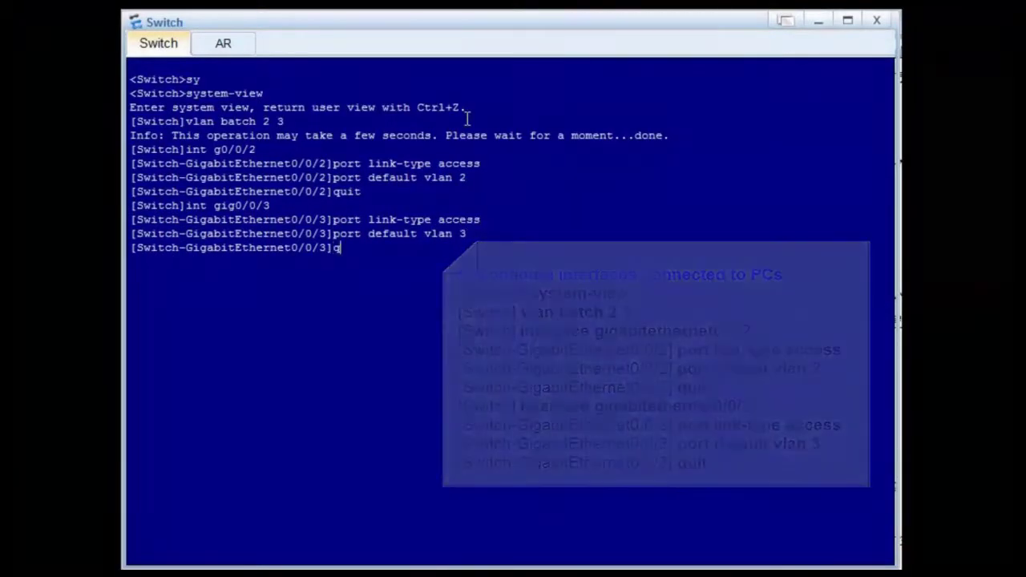
key(Return)
Make switch port GigabitEthernet0/0/1 a trunk allowing VLANs 2 and 3.
text(int gig0/0/1)
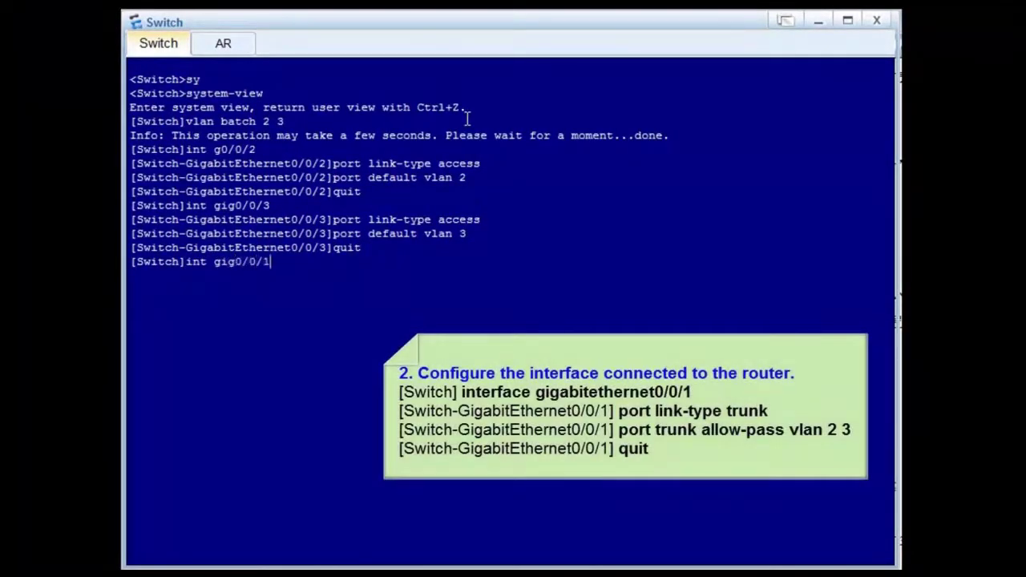
key(Return)
text(port link-type trunk)
key(Return)
text(port trunk allow-pass vlan 2 3)
key(Return)
text(quit)
key(Return)
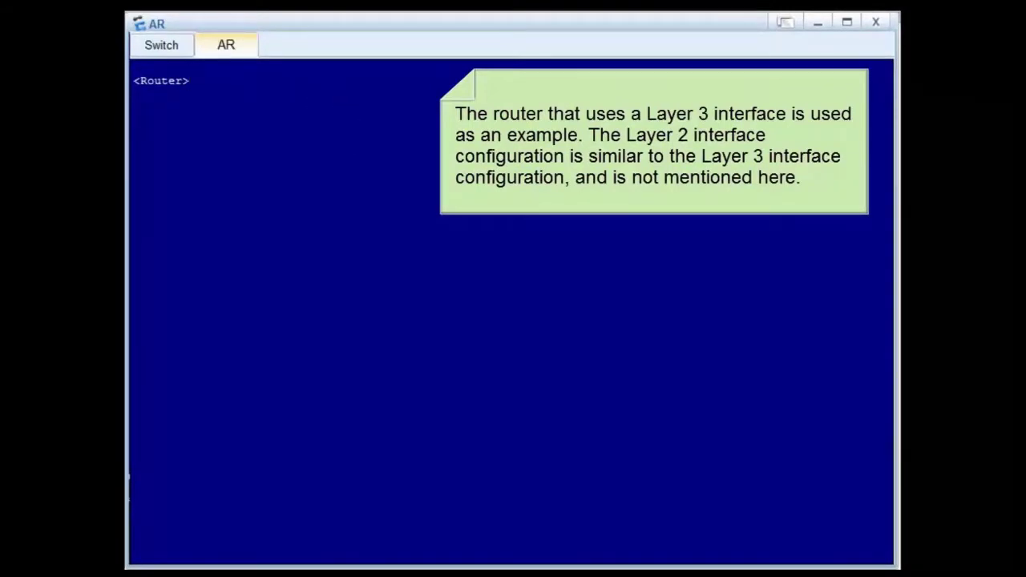
Create VLANs 2 and 3 on the router and set sub-interface 0/0/1.1 to VLAN 2 with 192.168.1.1/24.
text(sy)
key(Tab)
key(Return)
text(vlan batch 2 3)
key(Return)
text(int gig0/0/1.1)
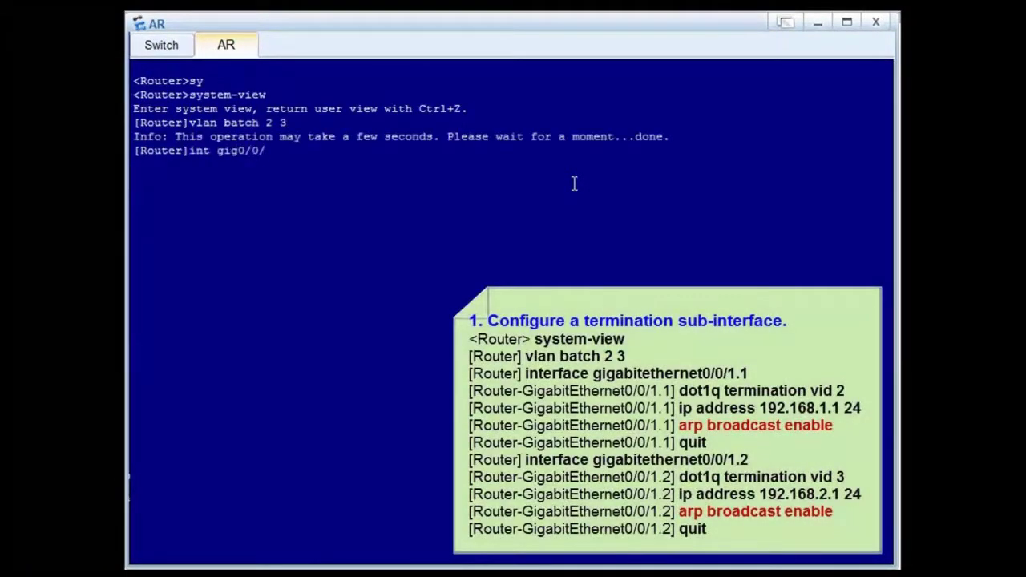
key(Return)
text(dot1q termination vid 2)
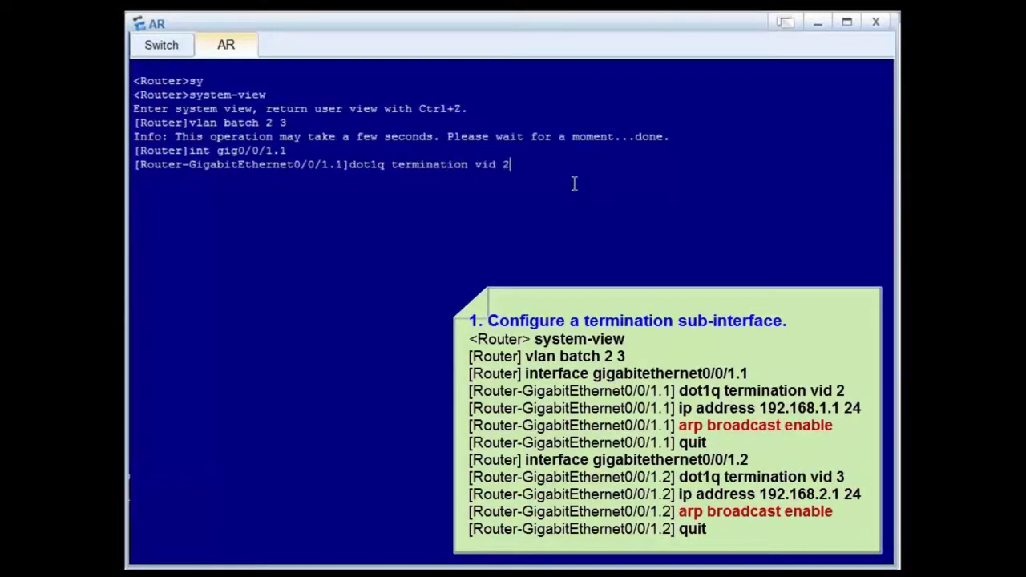
key(Return)
text(ip address 192.168.1.1 24)
key(Return)
text(quit)
key(Return)
Set sub-interface 0/0/1.2 to terminate VLAN 3 with address 192.168.2.1/24.
text(int gig0/0/1.2)
key(Return)
text(dot1q termination v)
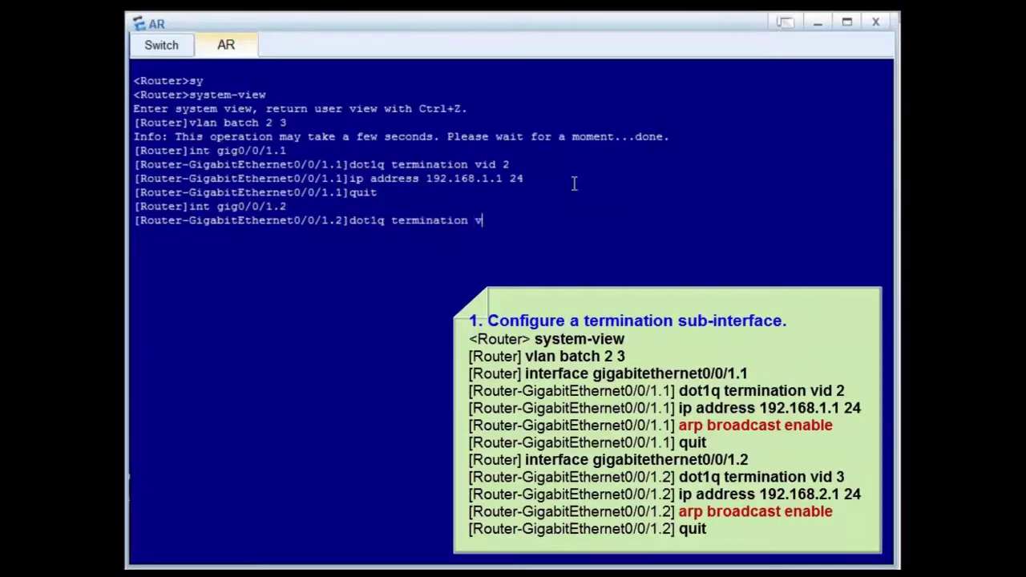
text(id 3)
key(Return)
text(ip address )
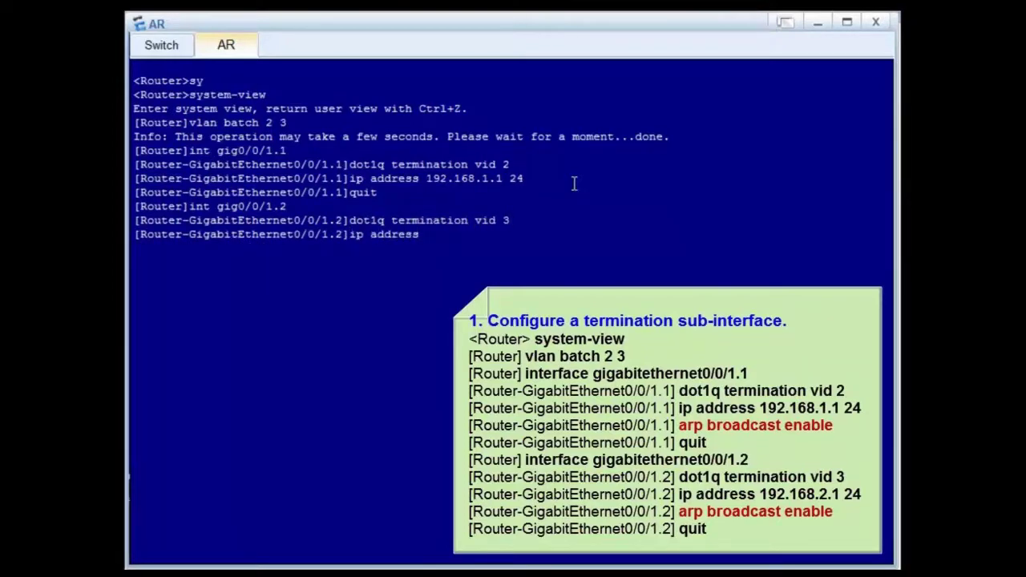
text(192.168.2.1 24)
key(Return)
text(quit)
key(Return)
Enable DHCP and make 0/0/1.1 serve addresses with DNS 114.114.114.114 and 223.5.5.5.
text(dhcp enable)
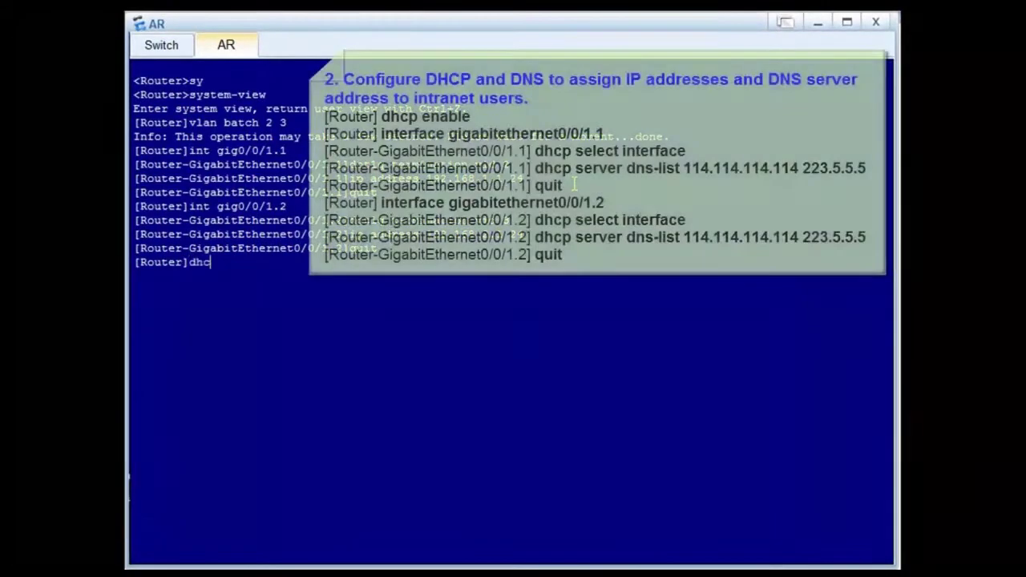
key(Return)
text(int gig0/0/1.)
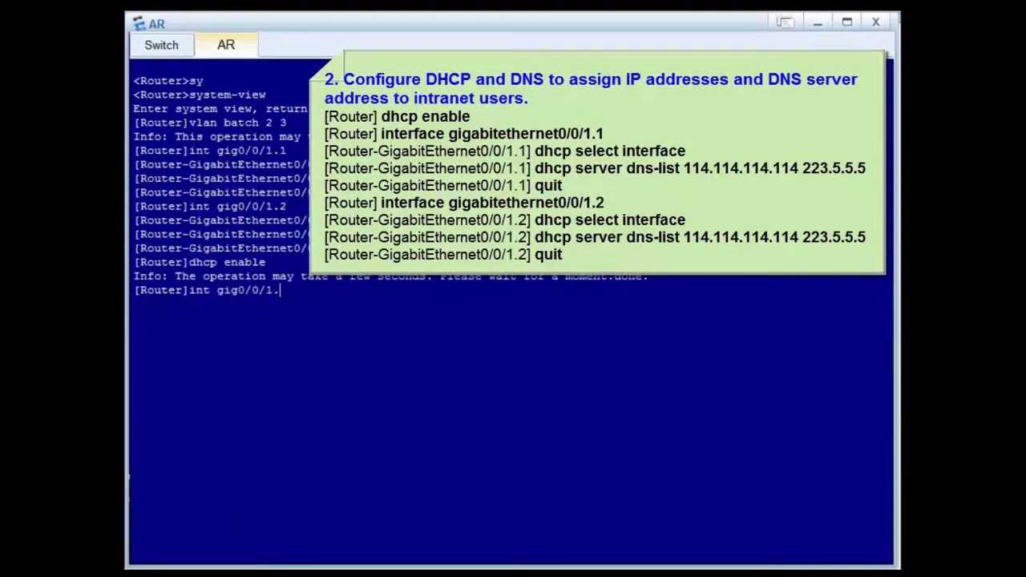
text(1)
key(Return)
text(dhcp select interface)
key(Return)
text(dhcp server dns-list 114.114.1)
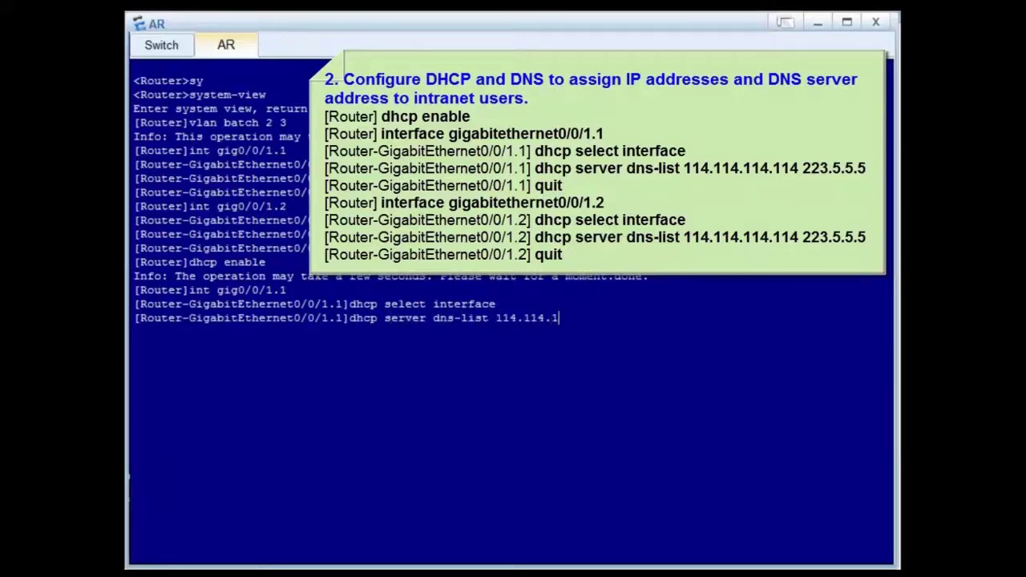
text(14.114 223.5.5.5)
key(Return)
text(quit)
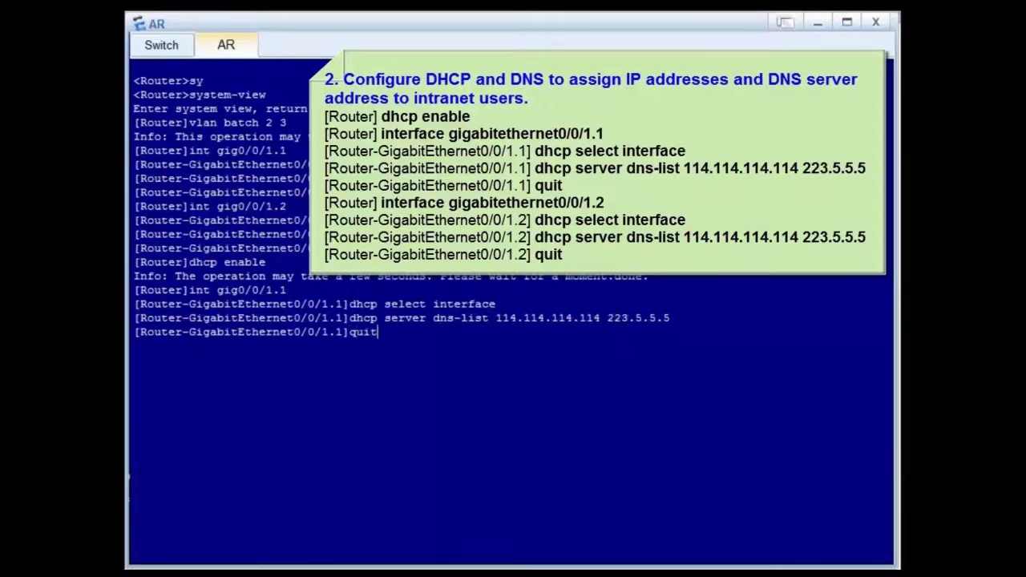
key(Return)
Make sub-interface 0/0/1.2 serve DHCP addresses with DNS 114.114.114.114 and 223.5.5.5.
text(int gig0/0/1.2)
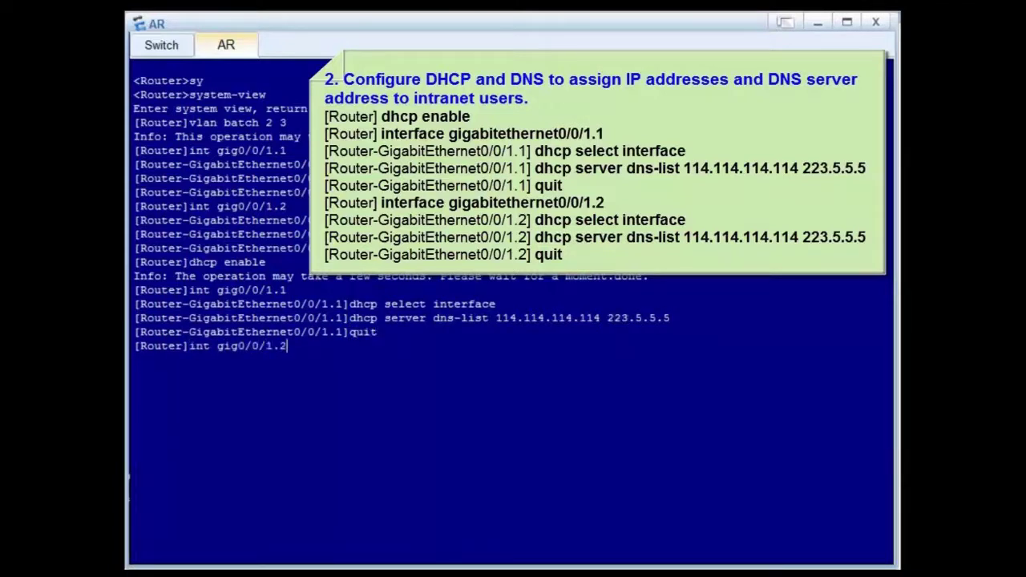
key(Return)
text(dhcp select )
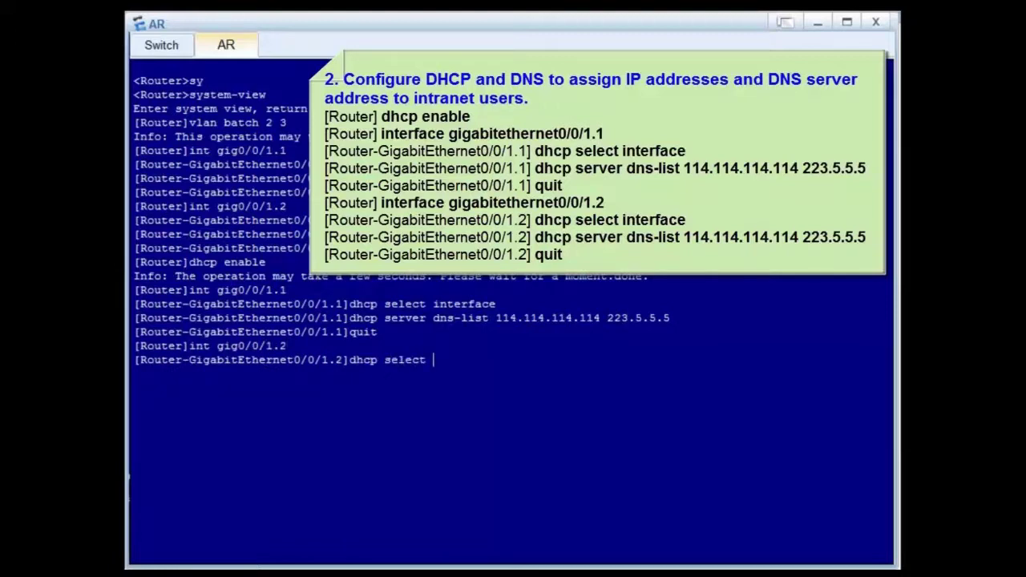
text(interface)
key(Return)
text(dhcp server )
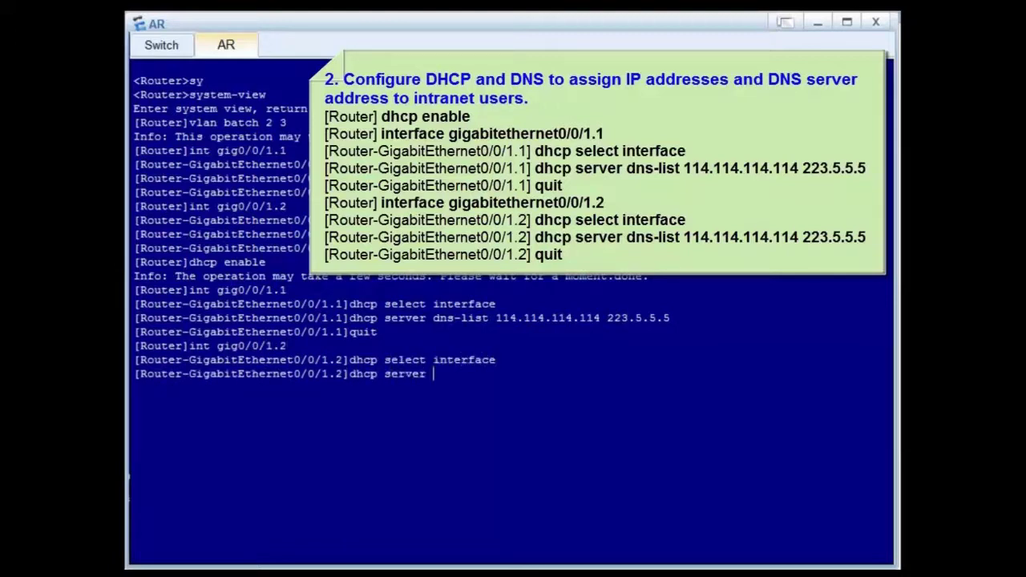
text(dns-list 114.114.114.114 223.5.5.5)
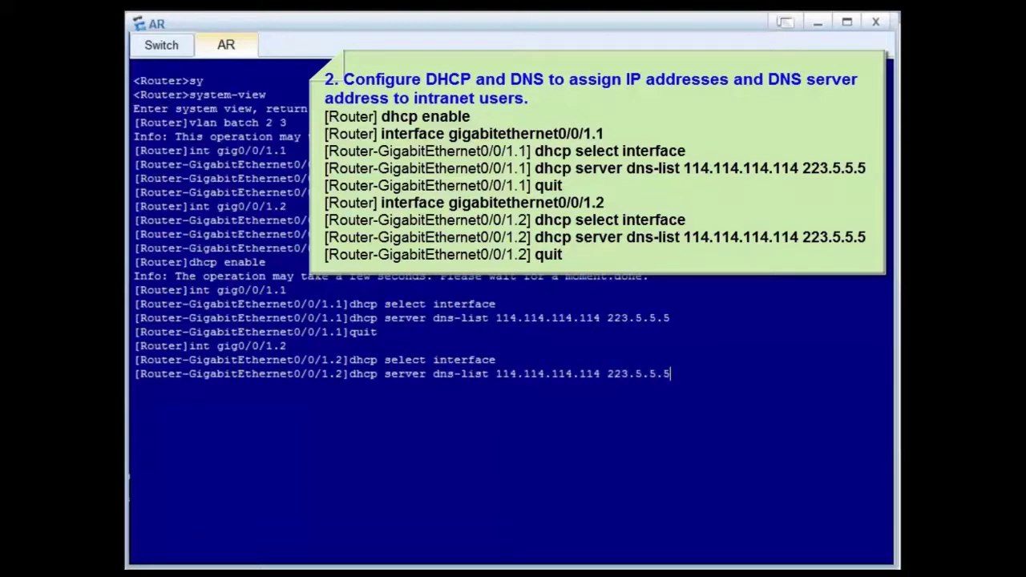
key(Return)
text(quit)
key(Return)
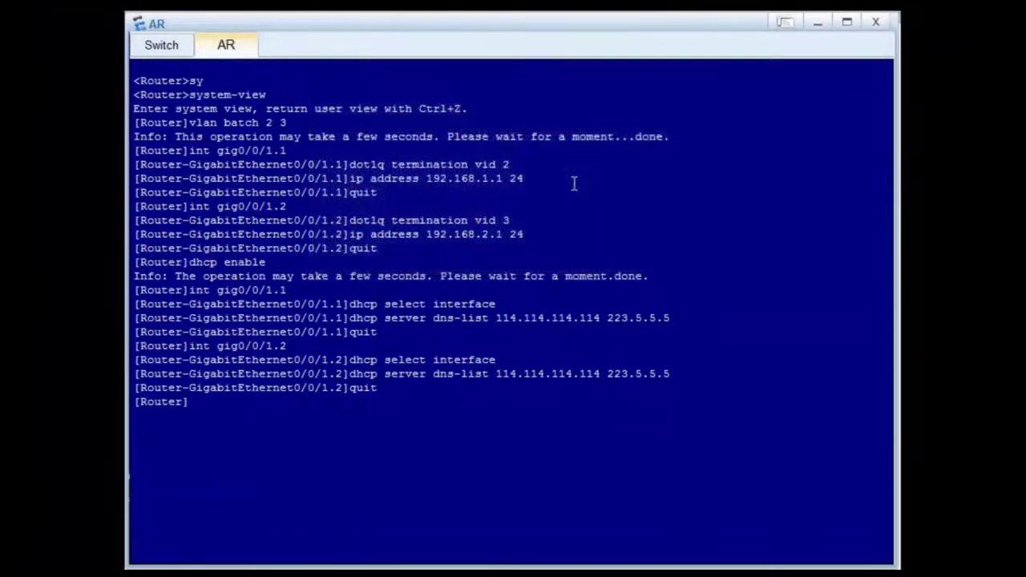
Assign the public address 200.0.0.2/24 to router interface GigabitEthernet0/0/2.
text(int gig0/0/2)
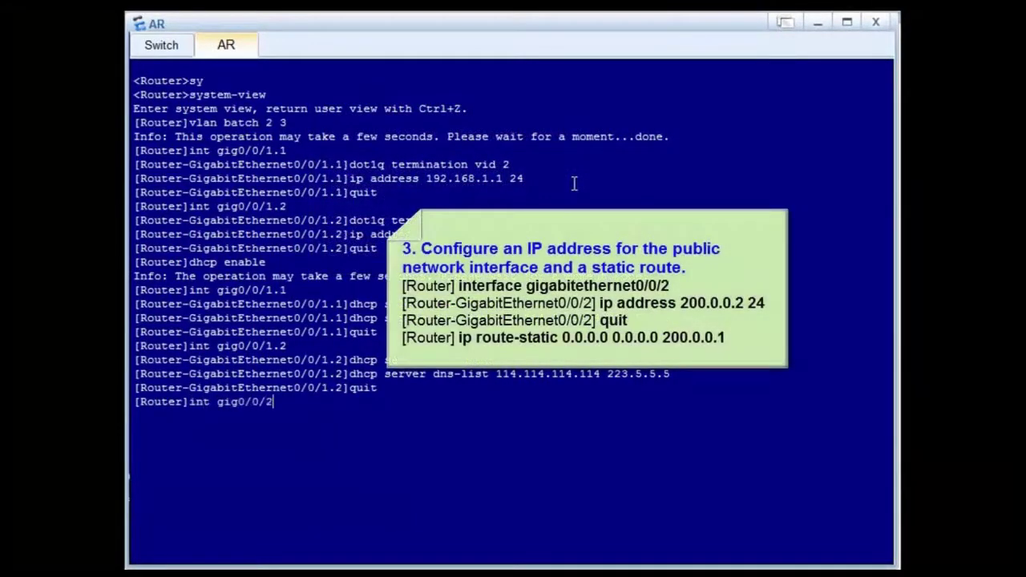
key(Return)
text(ip address 200.0.0.2 2)
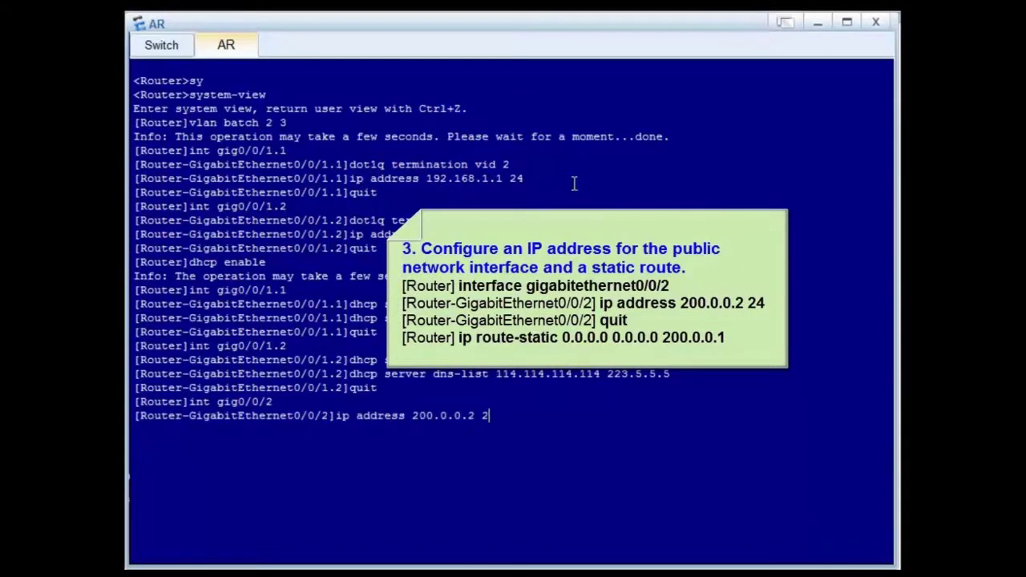
text(4)
key(Return)
text(quit)
key(Return)
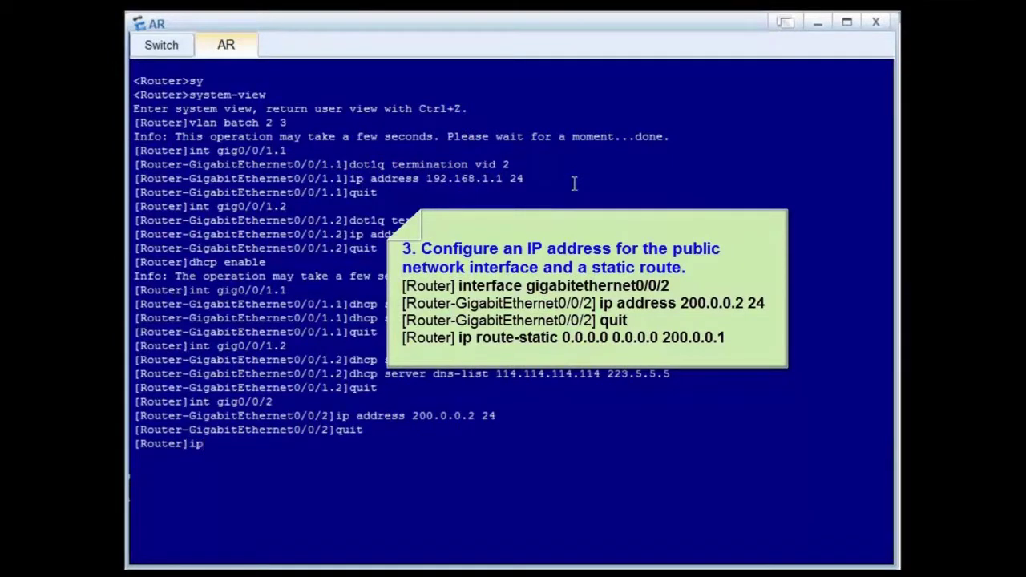
Add a default static route 0.0.0.0 0.0.0.0 via 200.0.0.1.
text(ip route-static 0.0.0.0 0.0)
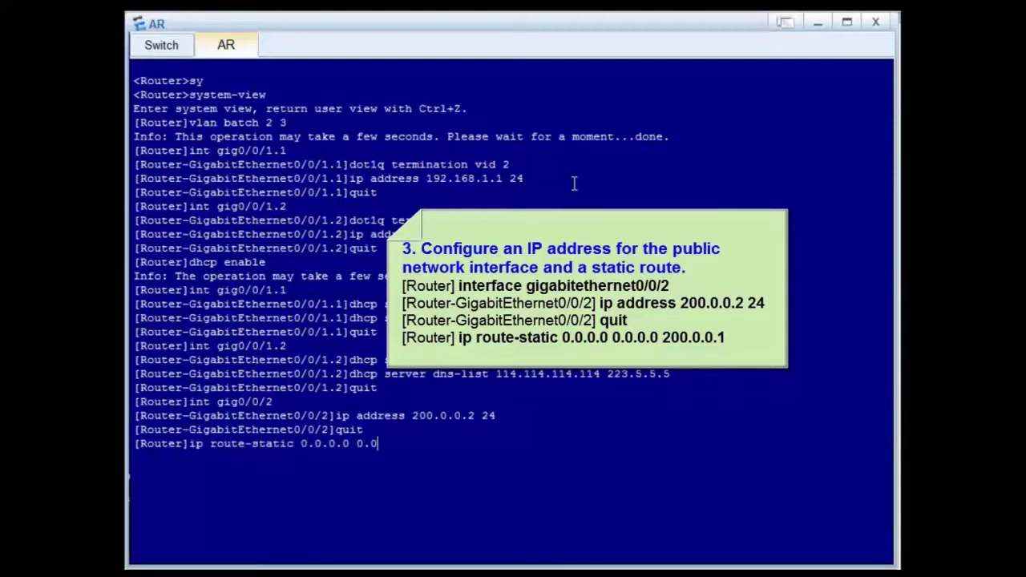
text(.0.0 200.0.0.1)
key(Return)
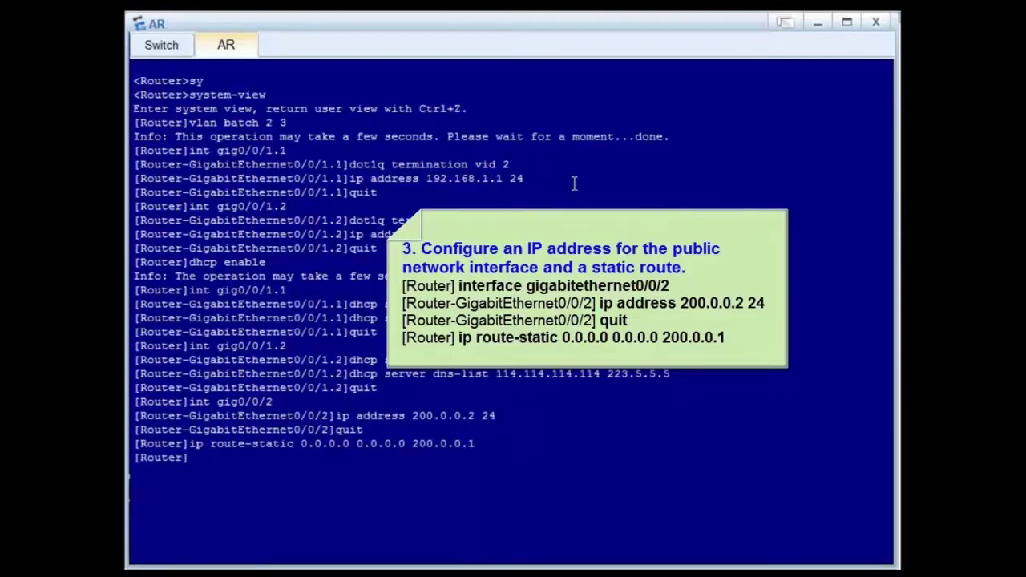
text(acl number 2001)
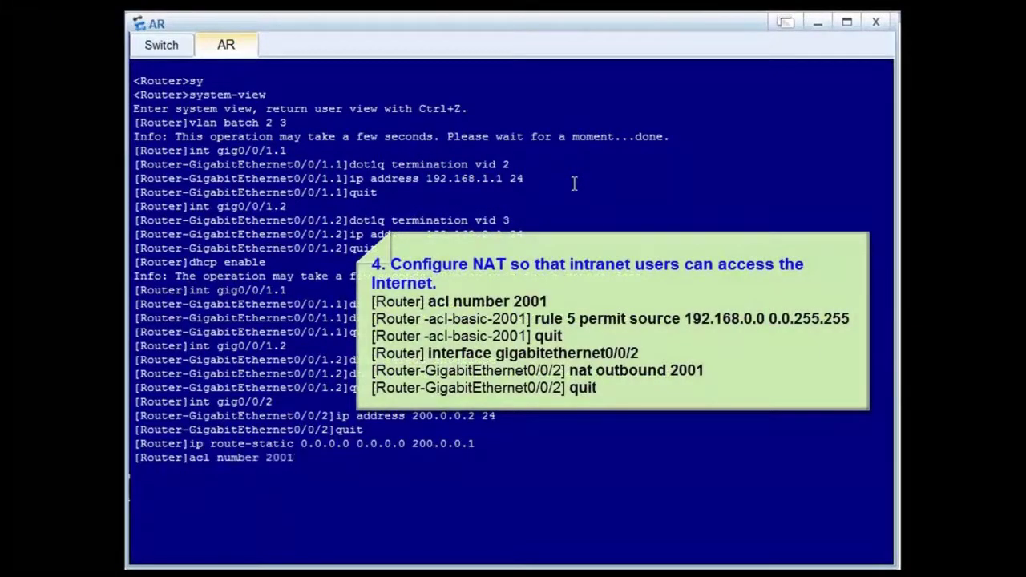
Create ACL 2001 with rule 5 permitting source 192.168.0.0 0.0.255.255.
key(Return)
text(rule 5 per)
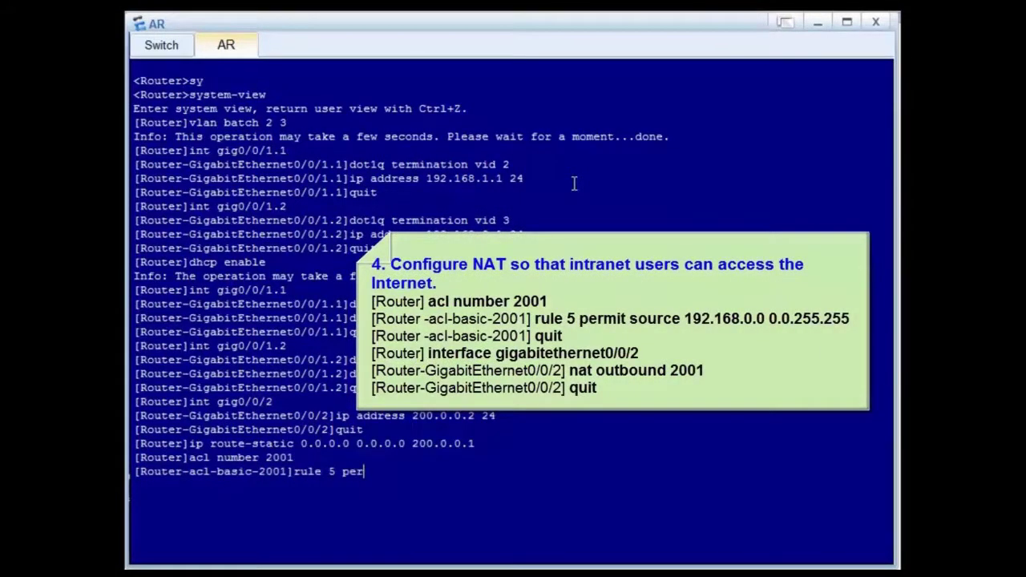
text(mit source 192.168.0.0 0.0.255.255)
key(Return)
text(quit)
key(Return)
Apply nat outbound 2001 on GigabitEthernet0/0/2.
text(int gig0/0/2)
key(Return)
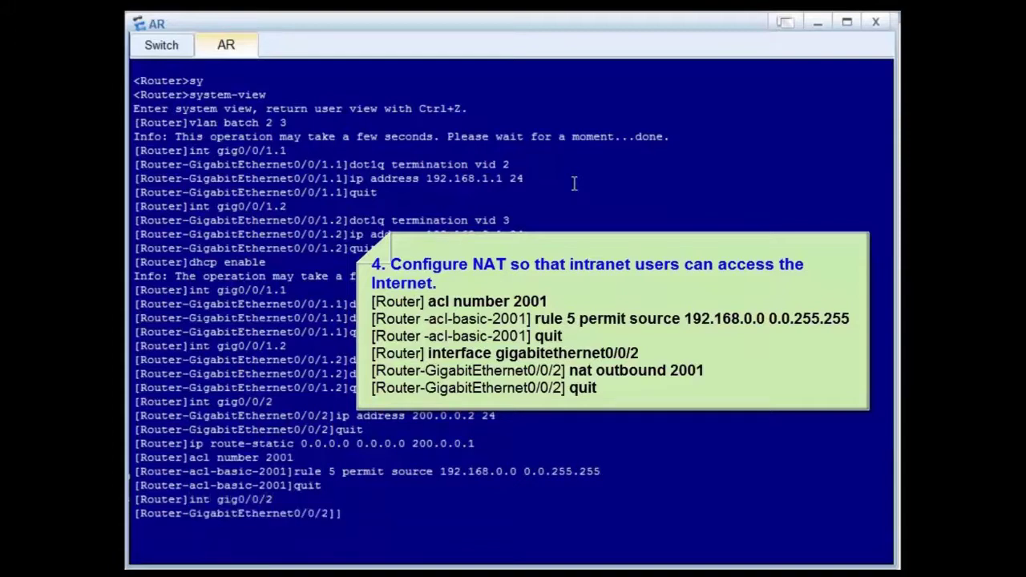
text(nat outbound 2001)
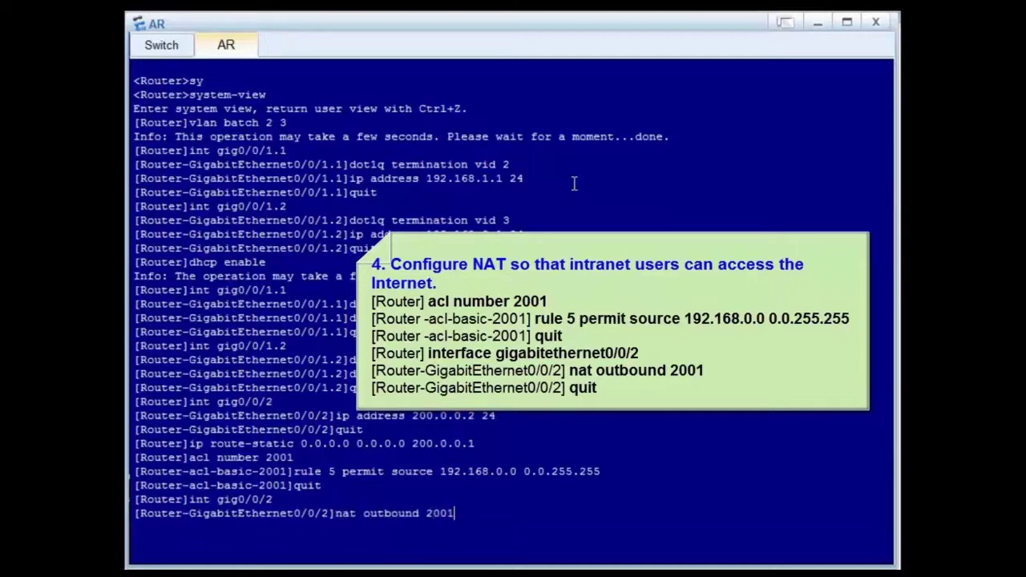
key(Return)
text(quit)
key(Return)
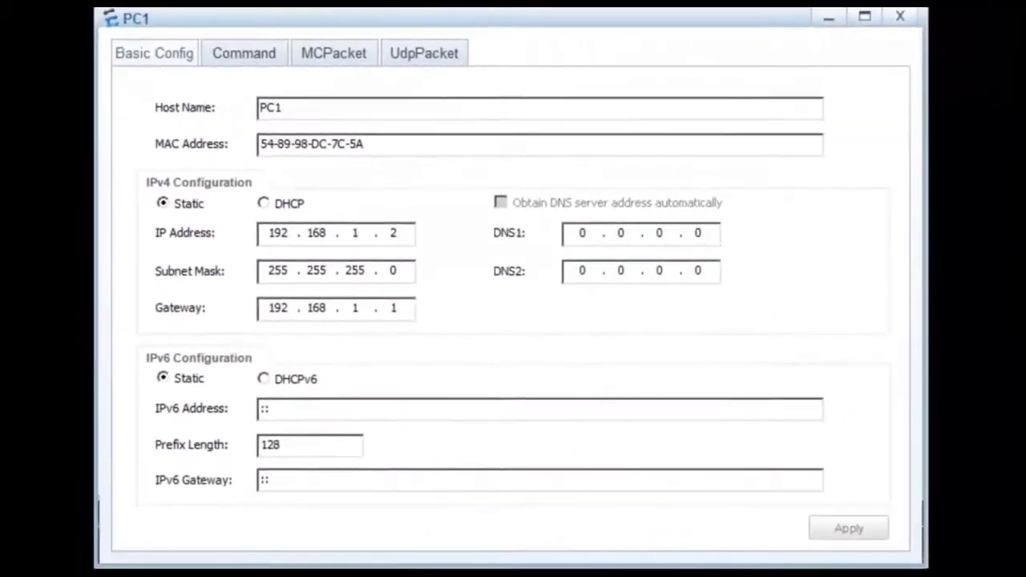
Ping 200.0.0.1 from PC1 and then from PC2.
click(245, 53)
text(ping 200.0.0.1)
key(Return)
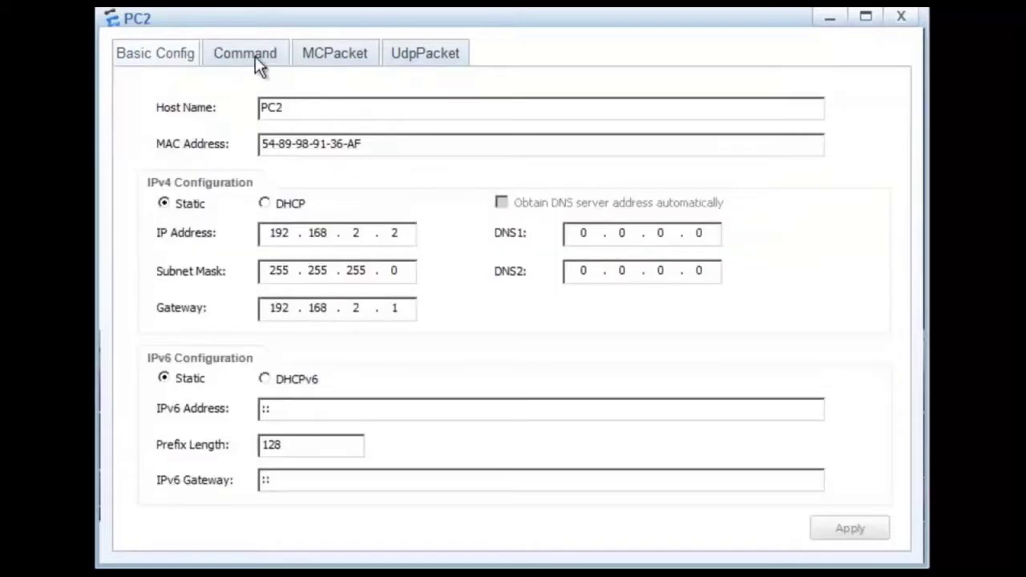
click(244, 53)
text(ping 200.0.0)
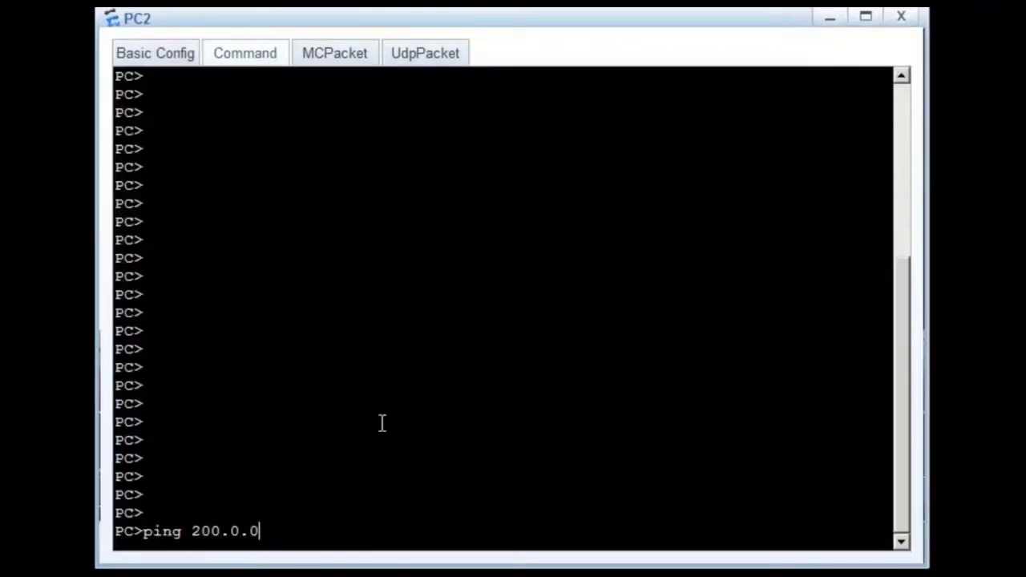
text(.1)
key(Return)
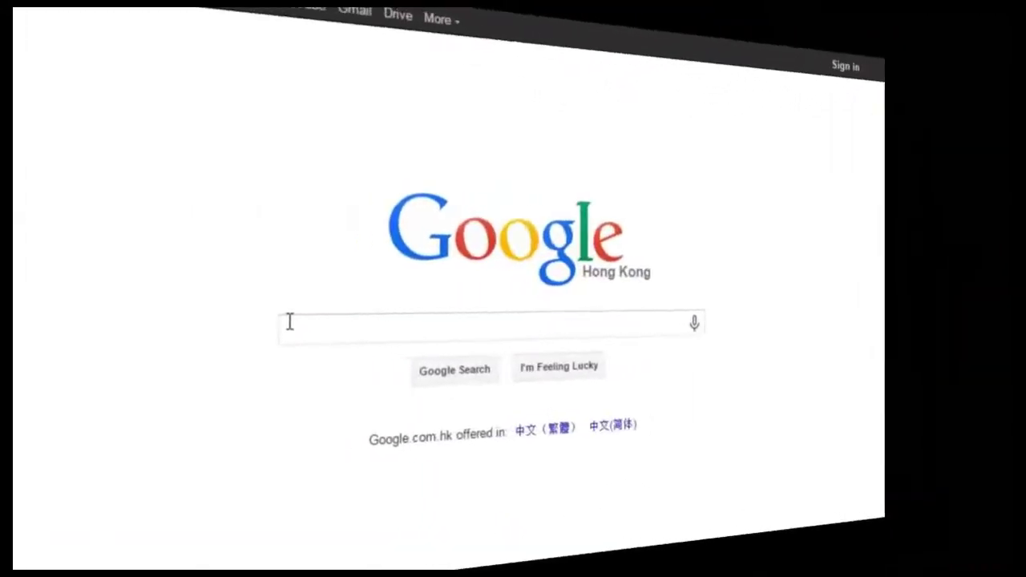
Search Google for "ALL About switches"site:Huawei.com.
click(287, 323)
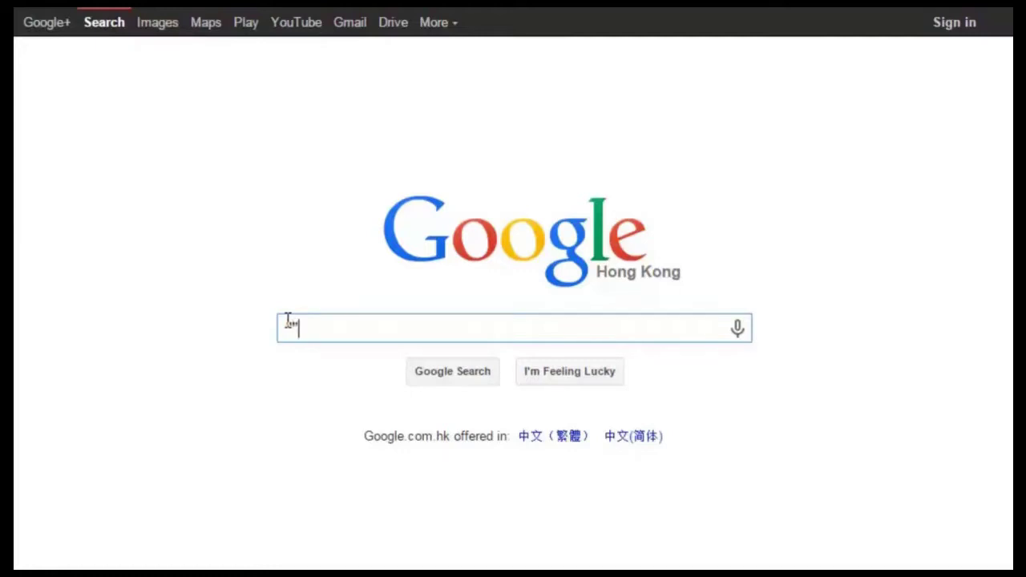
text(ALL A)
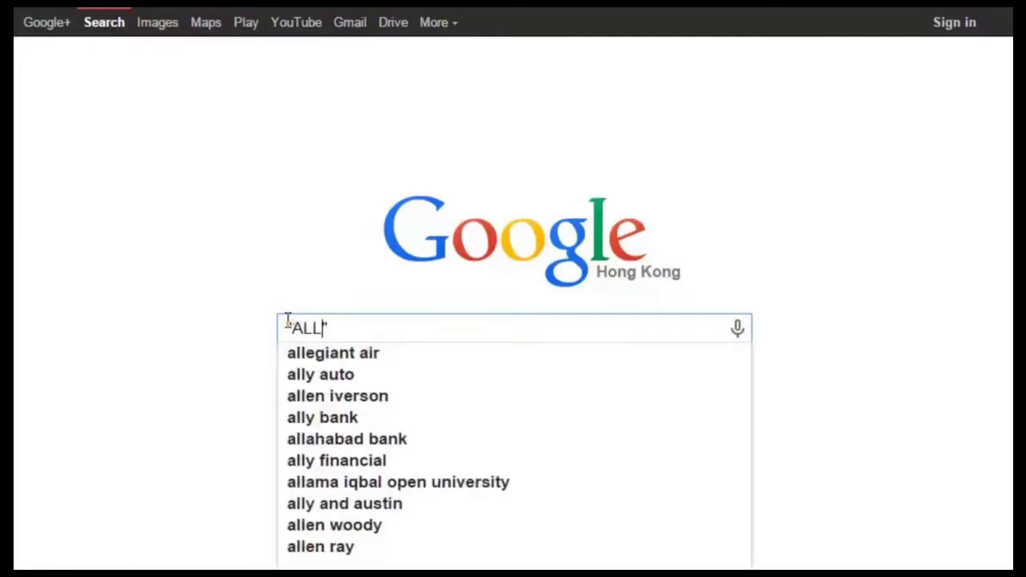
text(bout swit)
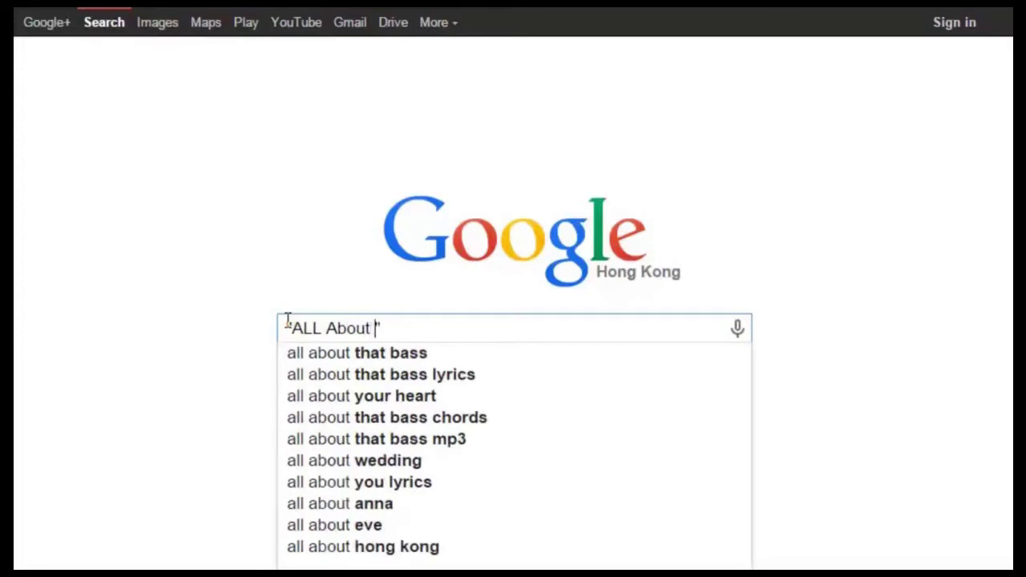
text(ches)
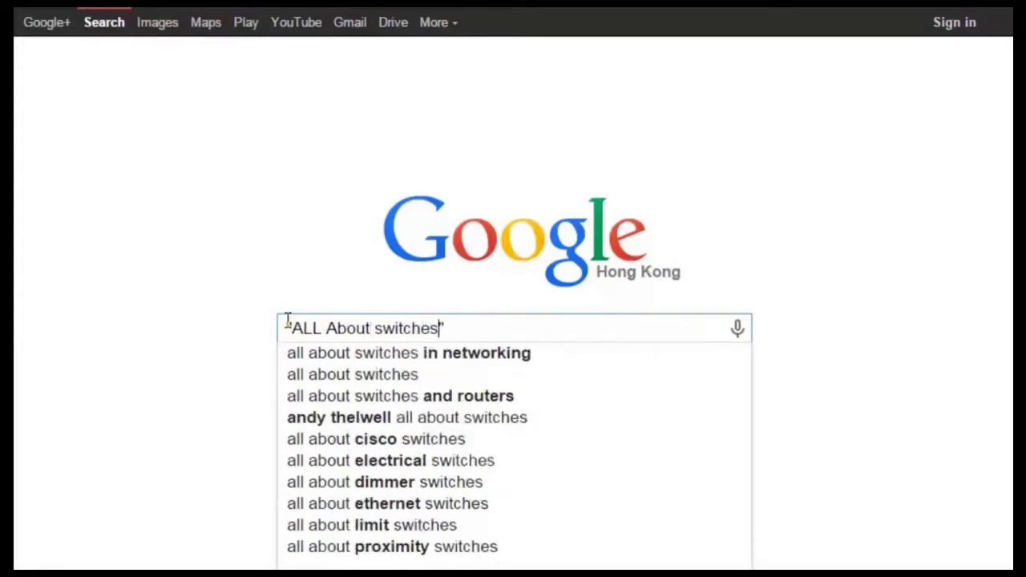
text("site)
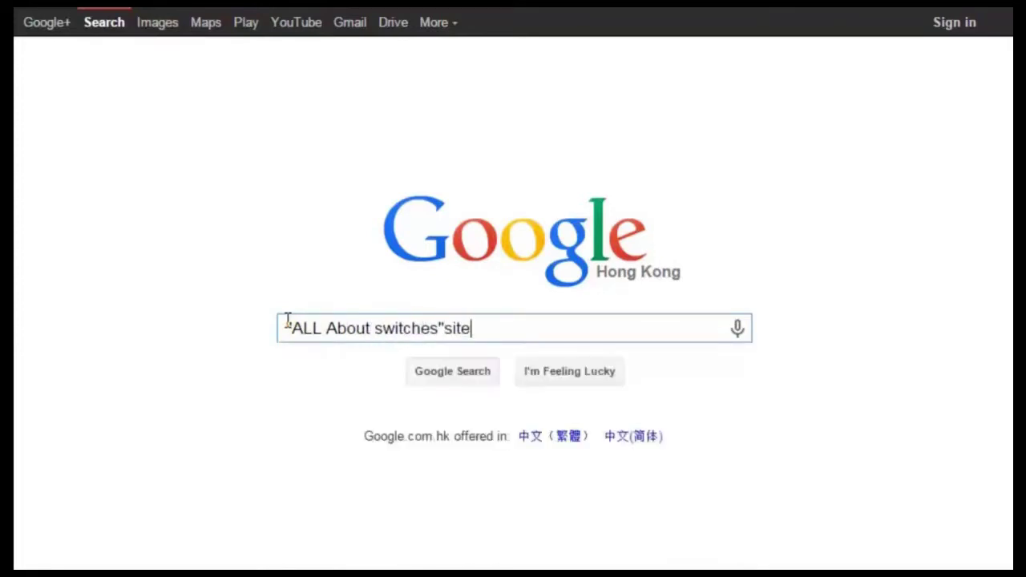
text(:Huawei.com)
key(Return)
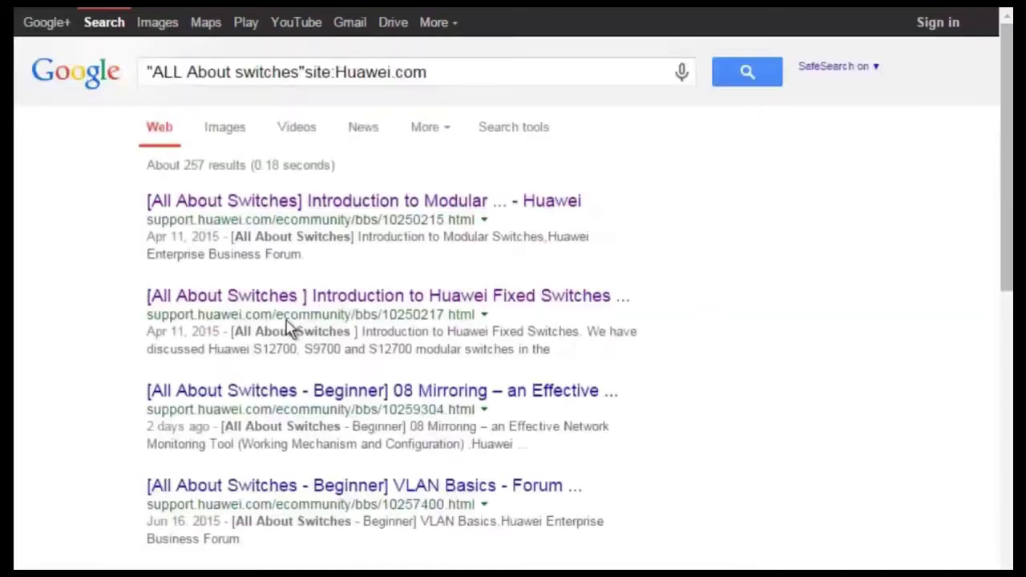
Open the Introduction to Modular Switches post and read down to its end.
click(409, 215)
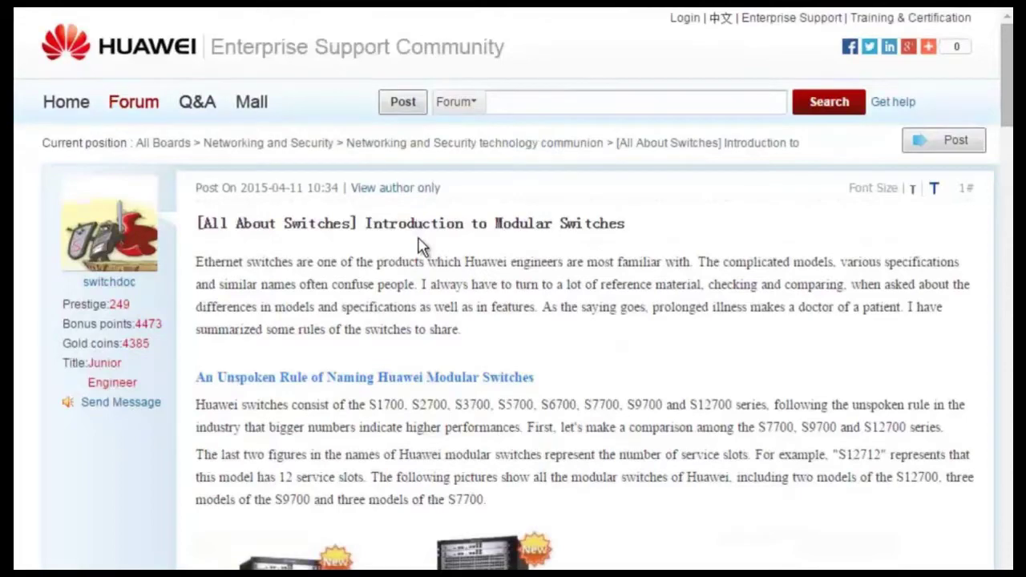
scroll(423, 249, down, 3)
scroll(422, 256, down, 8)
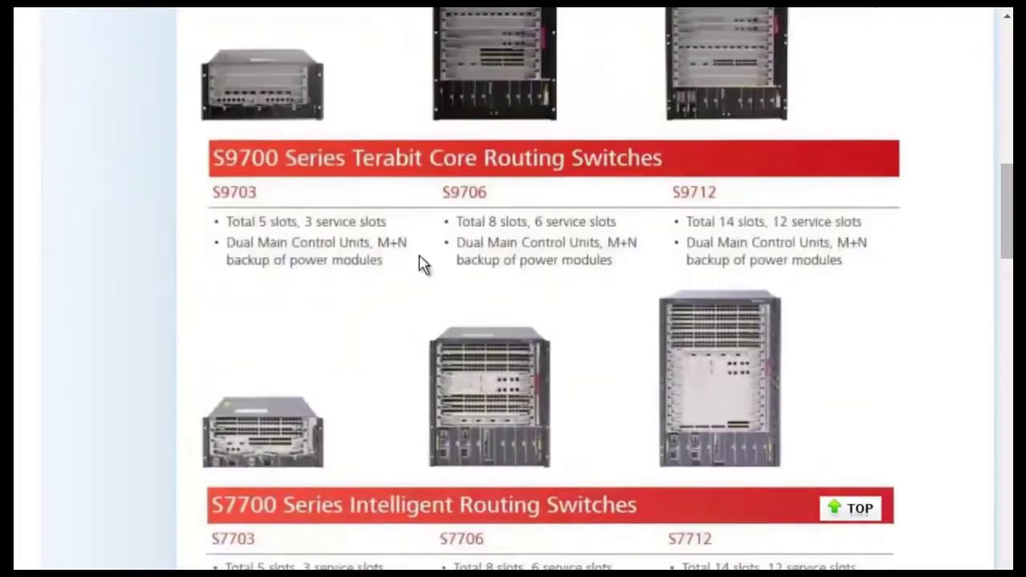
scroll(423, 264, down, 10)
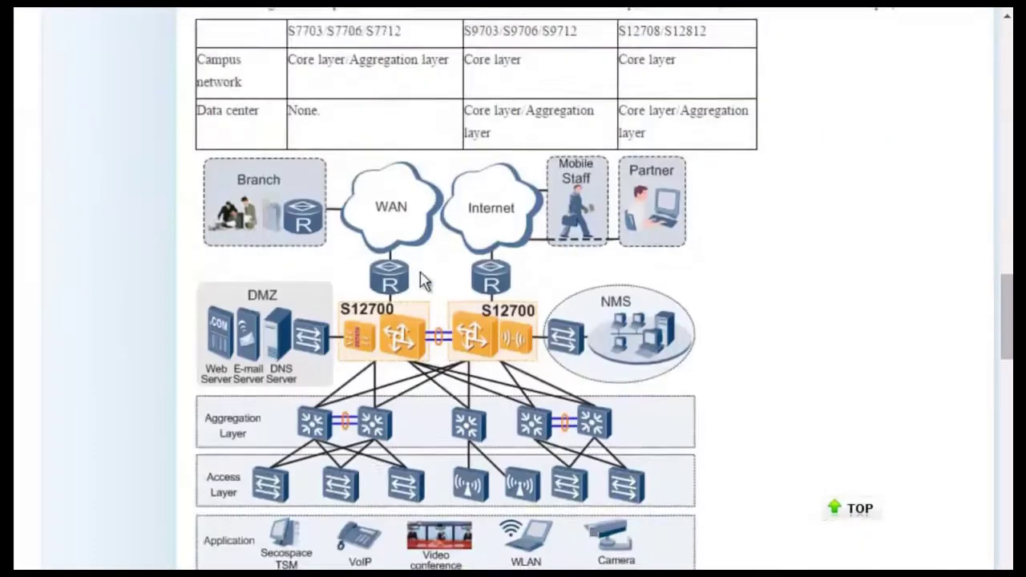
scroll(423, 284, down, 12)
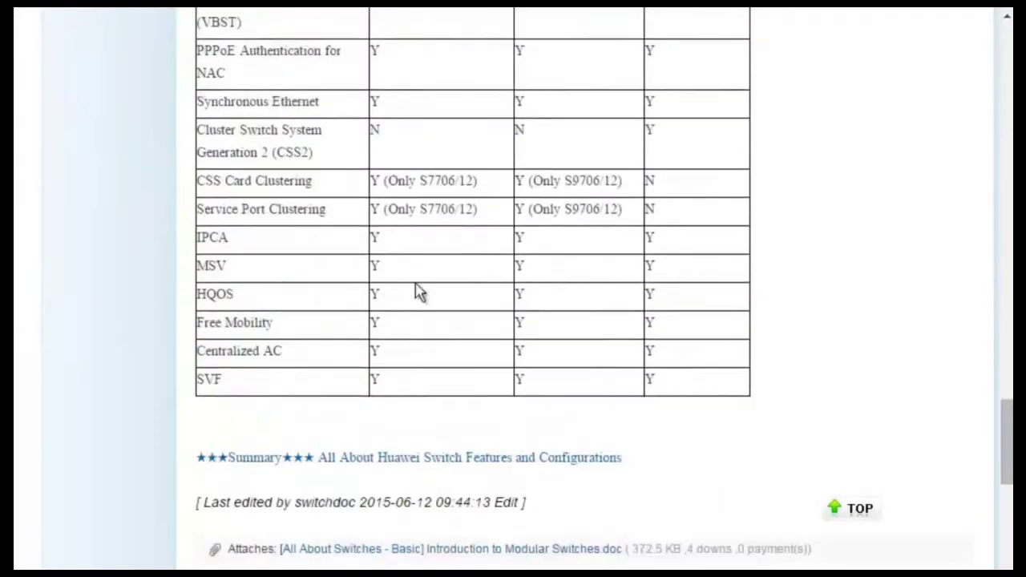
Follow the link to the ★★★Summary★★★ All About Huawei Switch Features and Configurations post and skim its linked-post index.
click(420, 458)
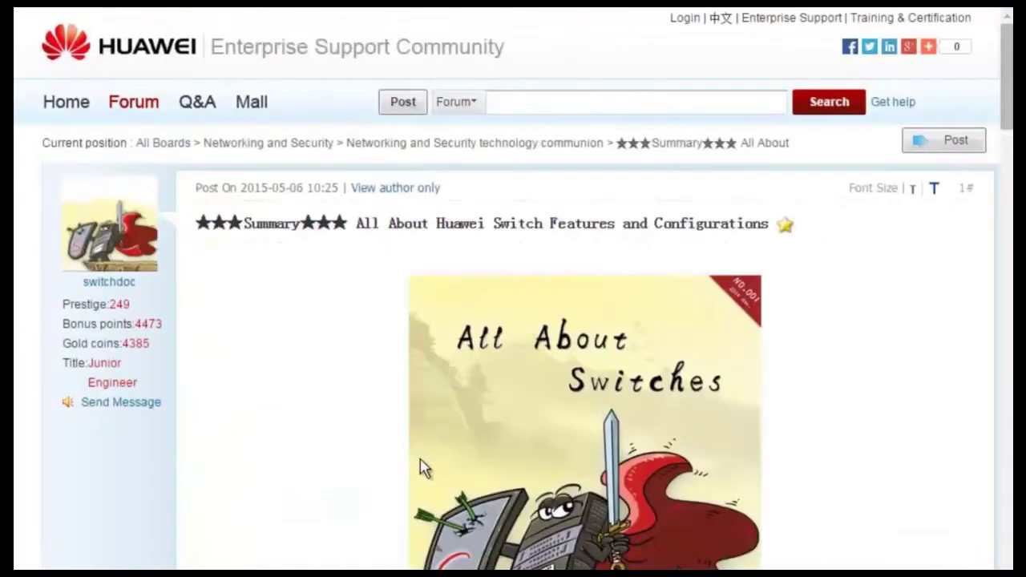
scroll(425, 469, down, 4)
scroll(425, 469, down, 3)
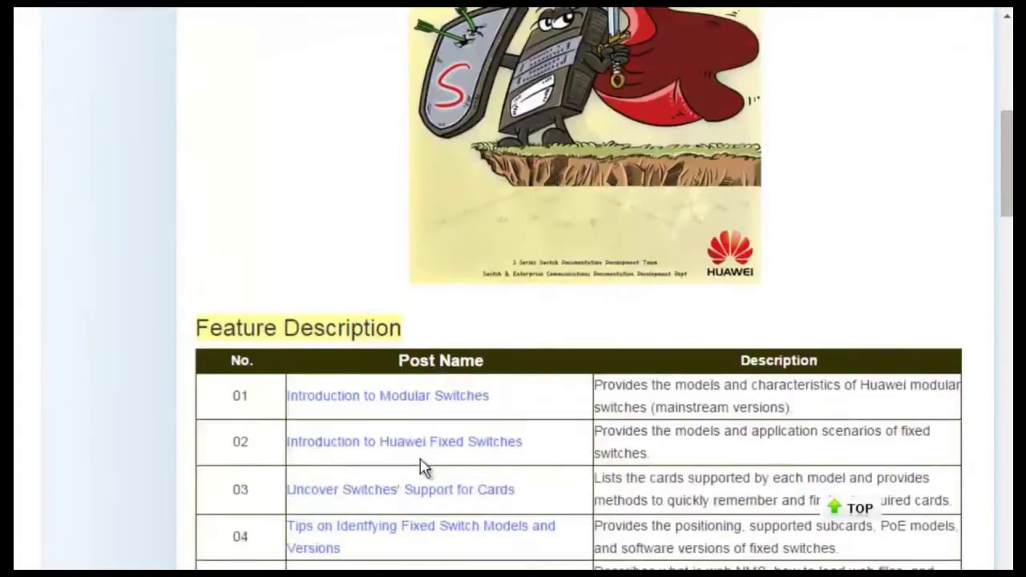
scroll(425, 470, down, 3)
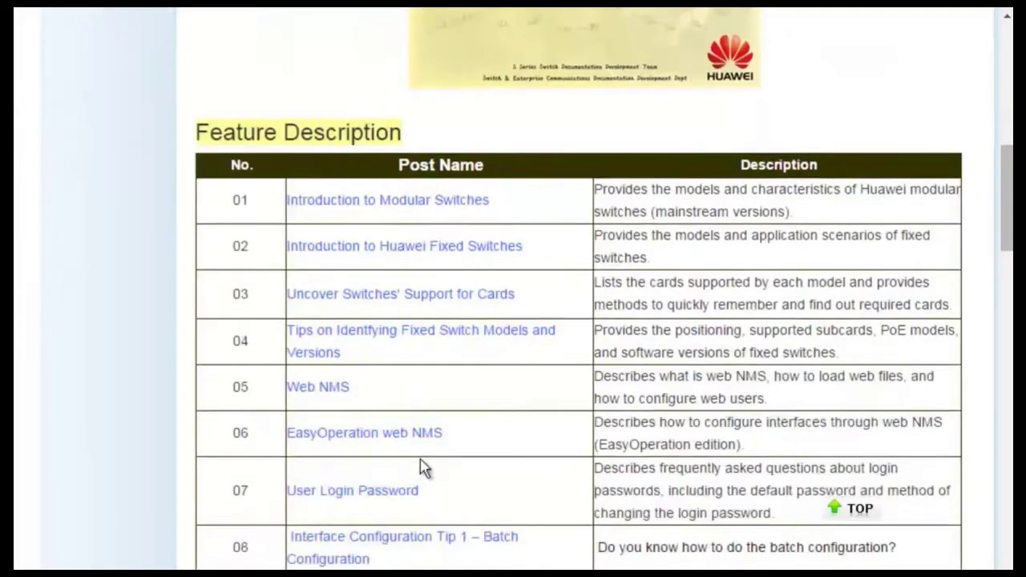
scroll(425, 469, down, 9)
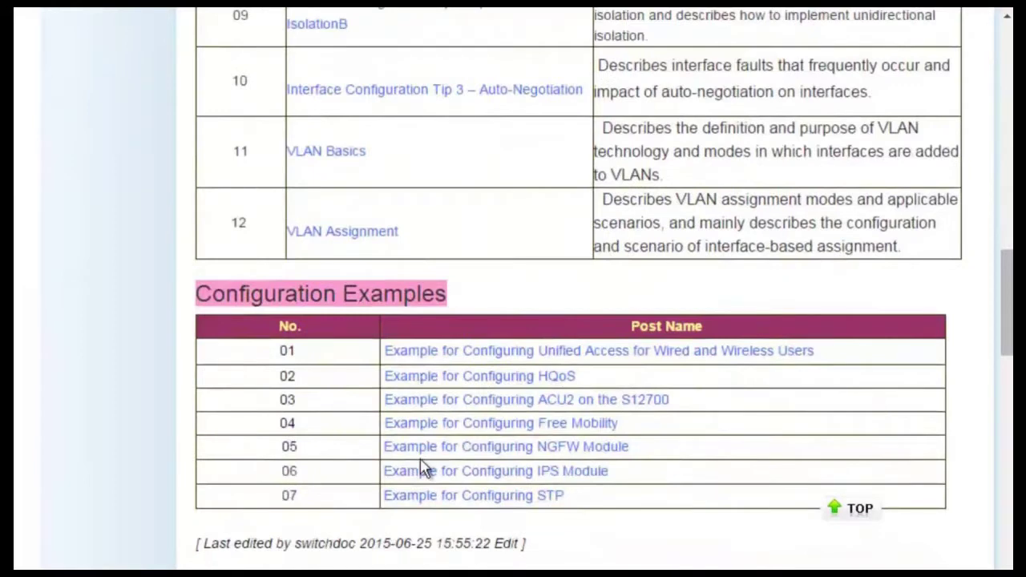
scroll(425, 469, up, 18)
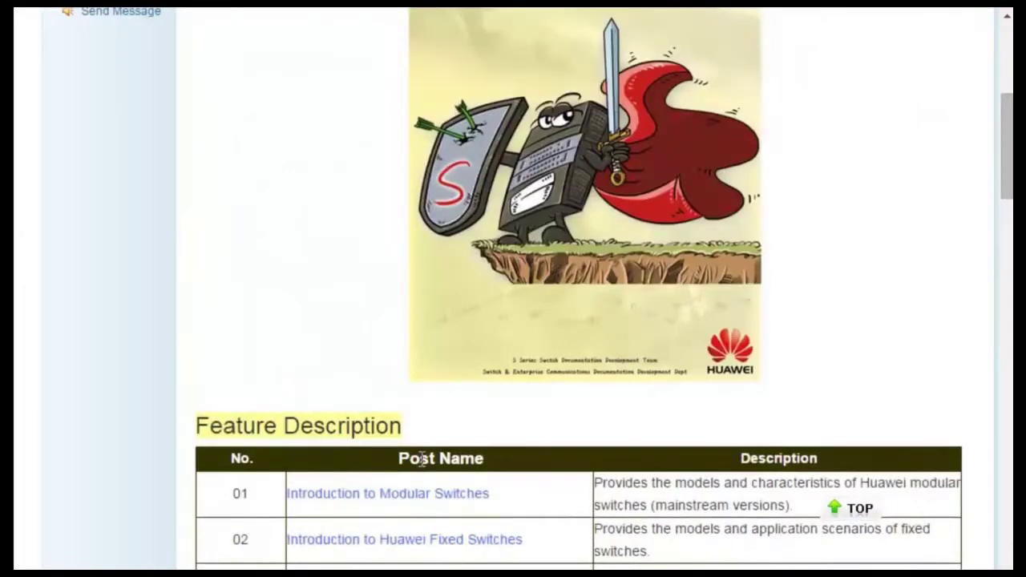
scroll(425, 469, up, 2)
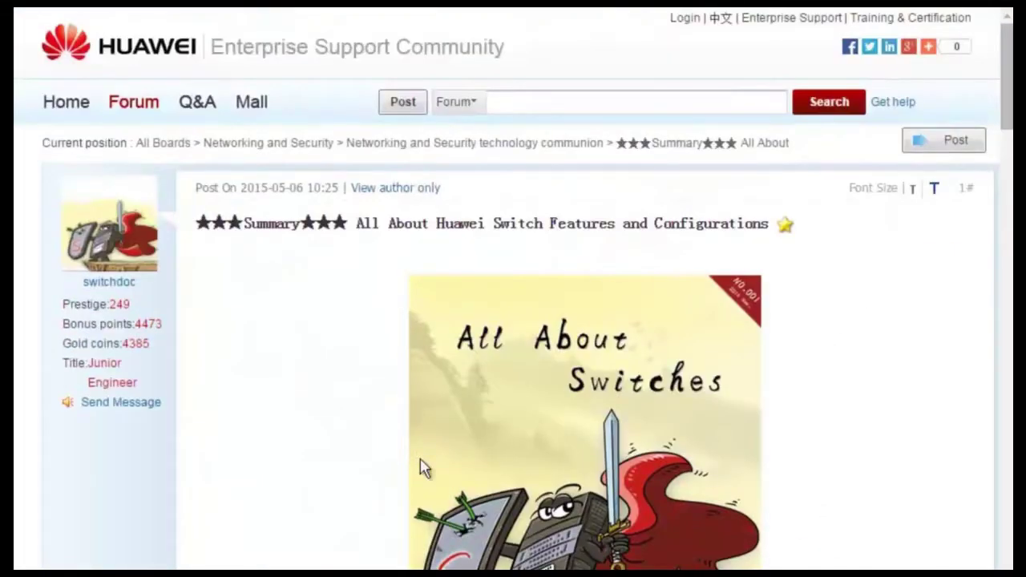